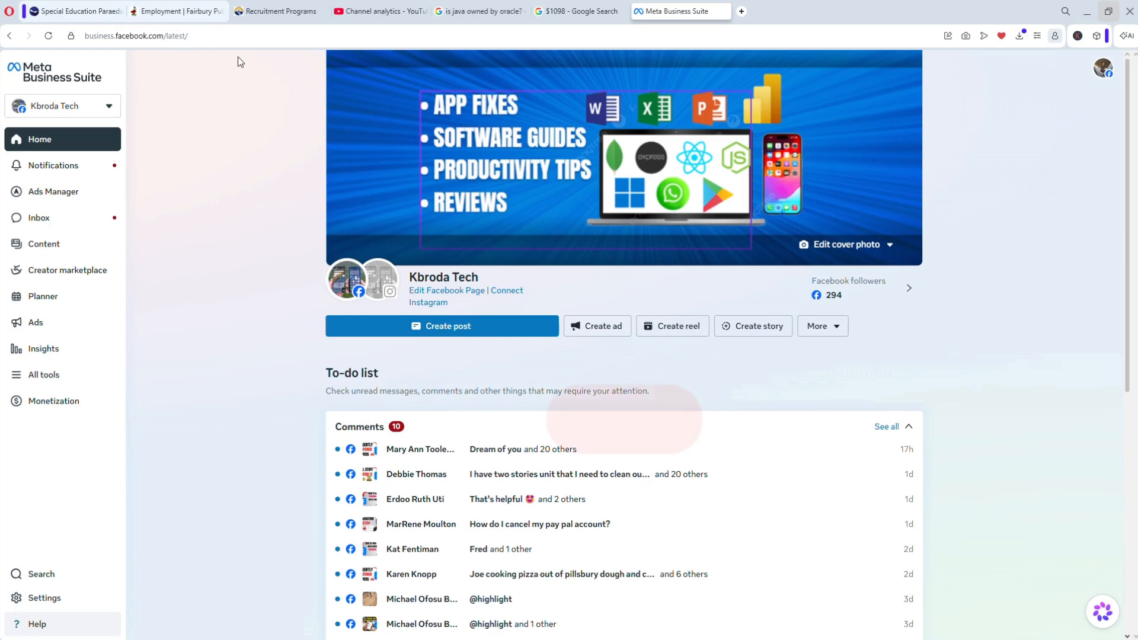
Start a new ad from the Ads section with the goal Get more Page likes.
{"action": "mouse_move", "coordinate": [391, 288]}
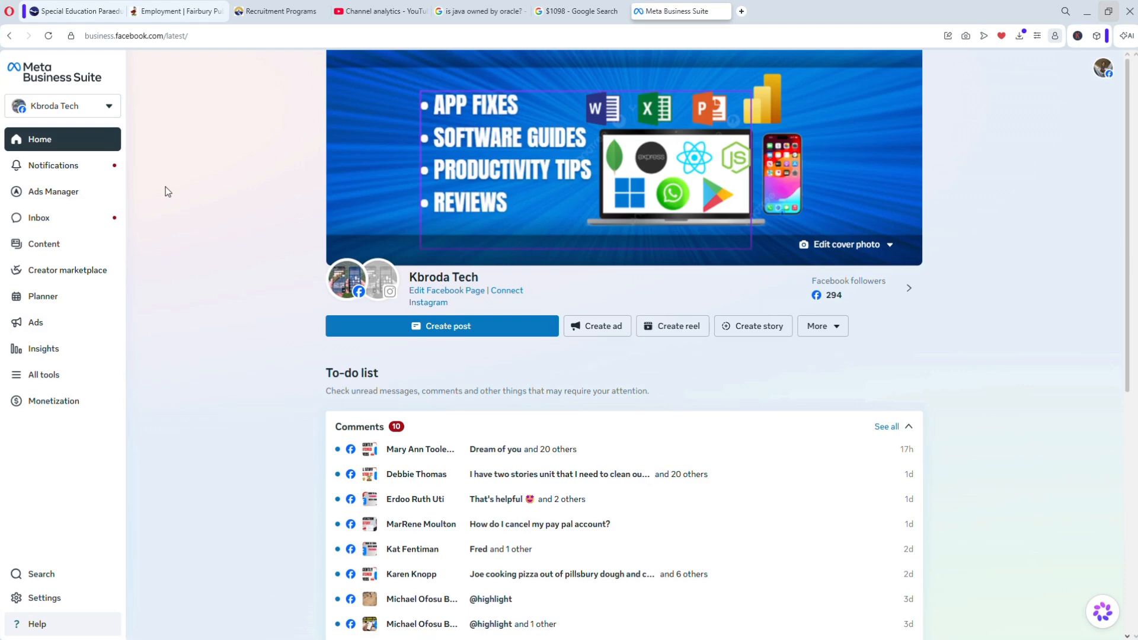
{"action": "middle_click", "coordinate": [90, 338]}
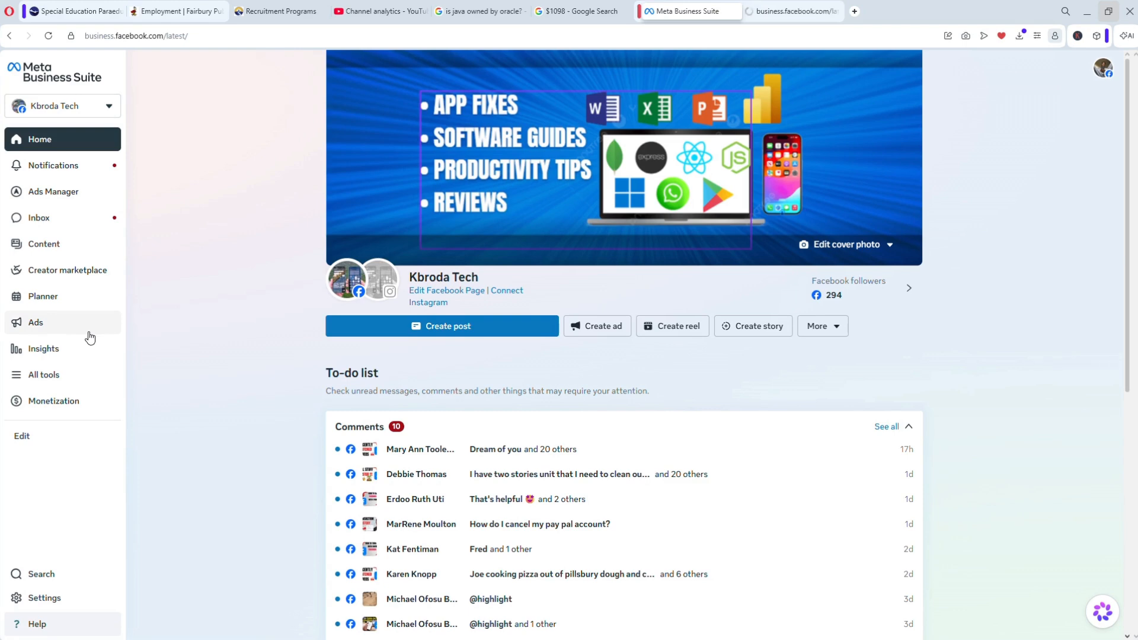
{"action": "left_click", "coordinate": [89, 333]}
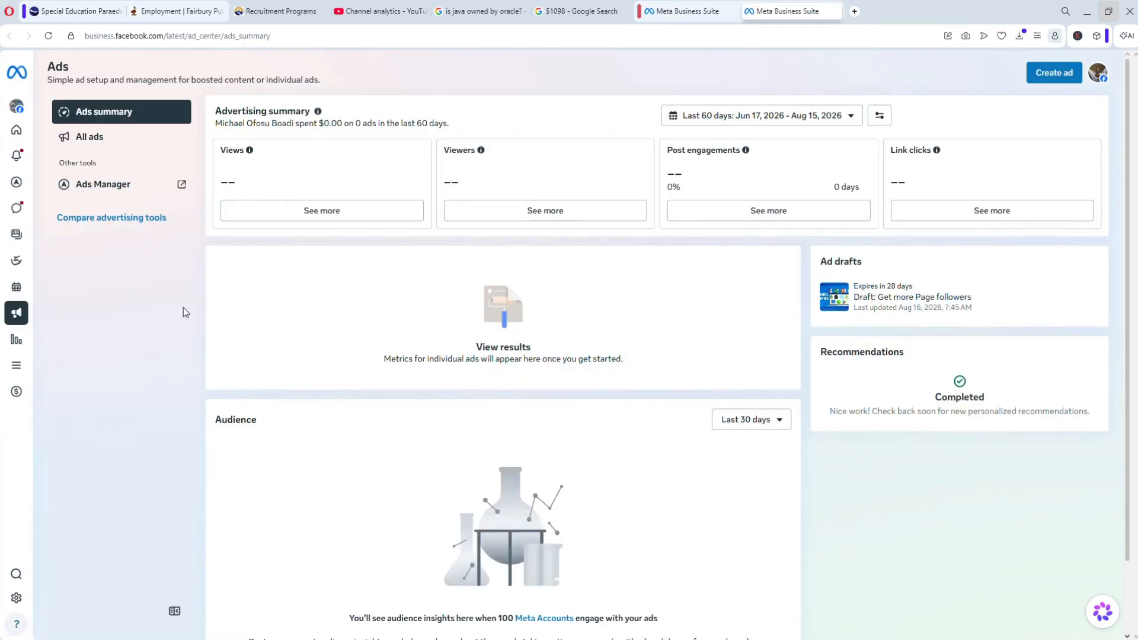
{"action": "left_click", "coordinate": [1058, 75]}
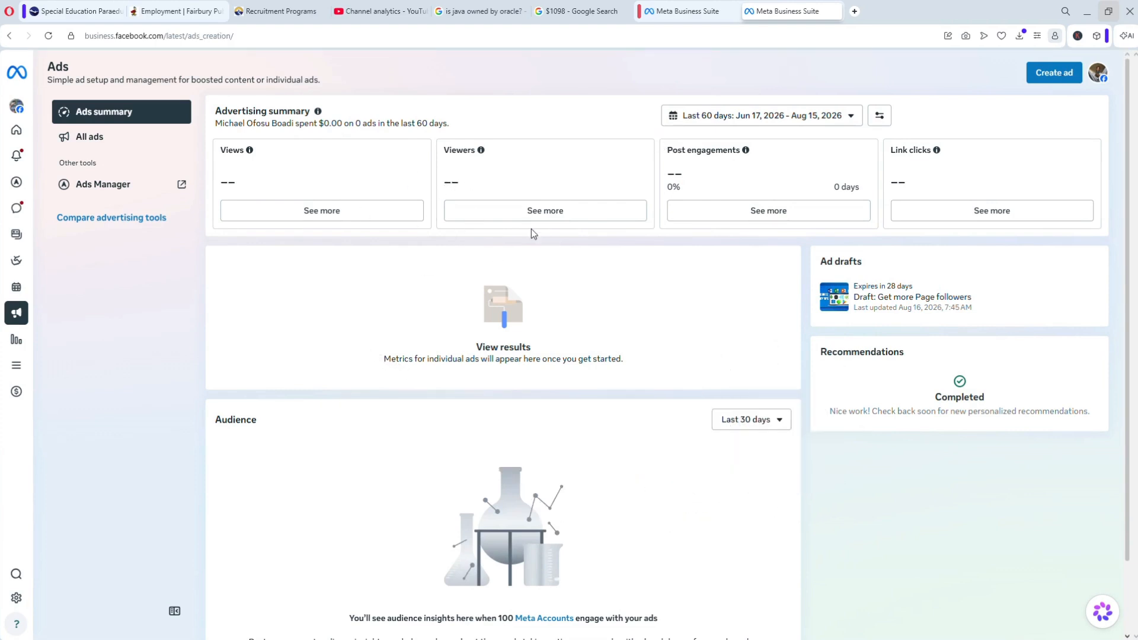
{"action": "left_click", "coordinate": [1039, 72]}
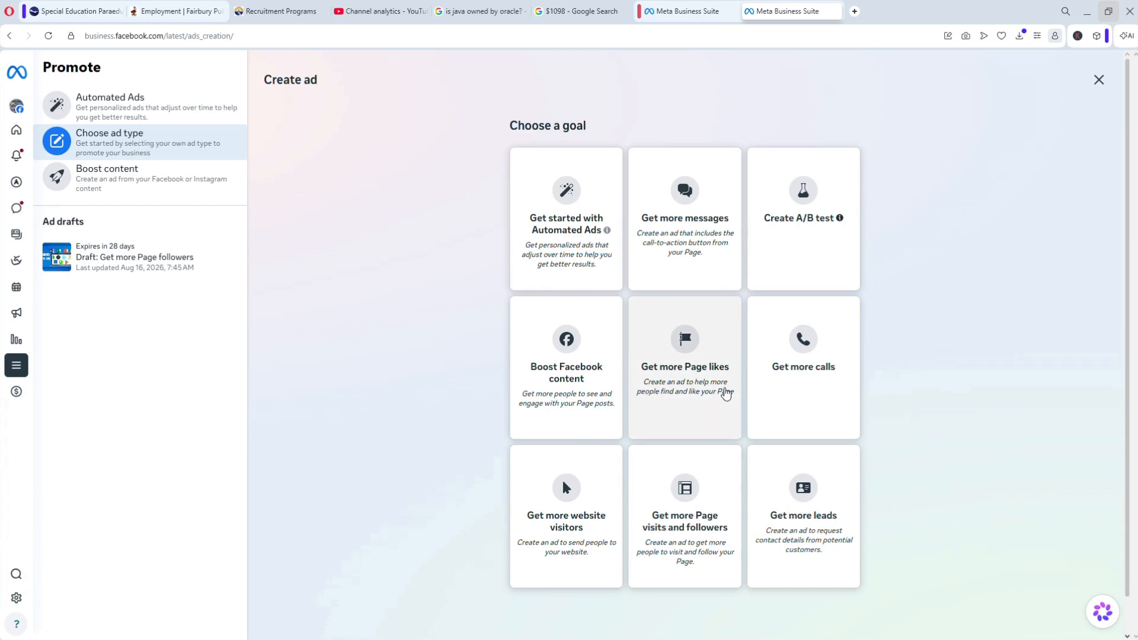
{"action": "left_click", "coordinate": [684, 337]}
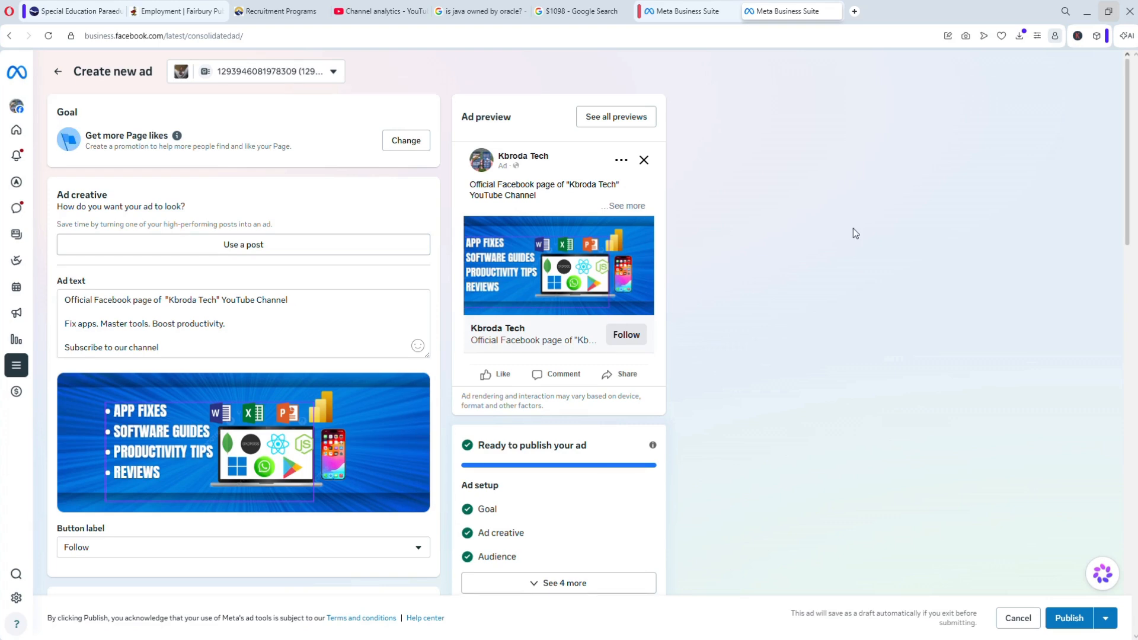
Keep the Follow button label and use the post "How to Pay on Google Play Store (Add Card, PayPal & More)" as the ad creative.
{"action": "scroll", "coordinate": [852, 229], "scroll_direction": "down", "scroll_amount": 1}
{"action": "scroll", "coordinate": [852, 229], "scroll_direction": "up", "scroll_amount": 1}
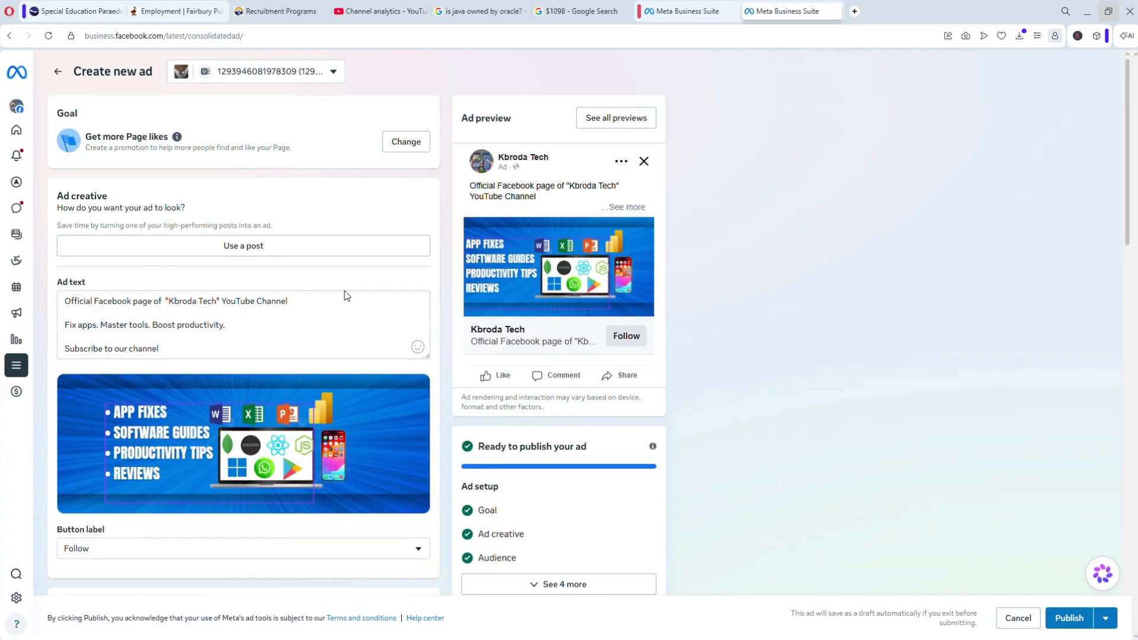
{"action": "left_click", "coordinate": [354, 559]}
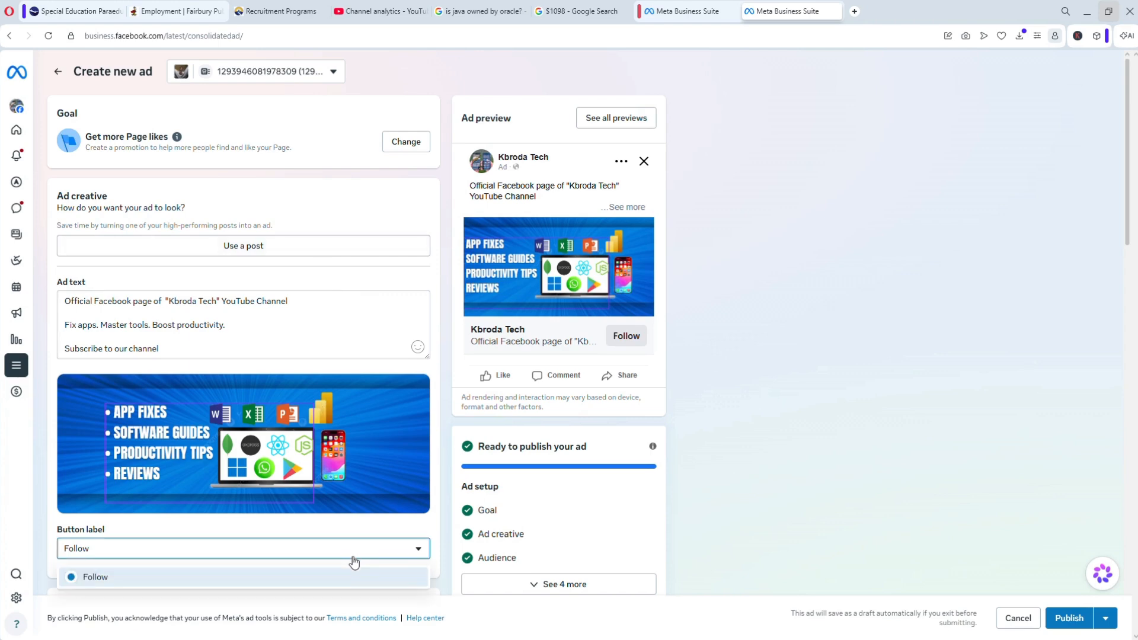
{"action": "left_click", "coordinate": [347, 580]}
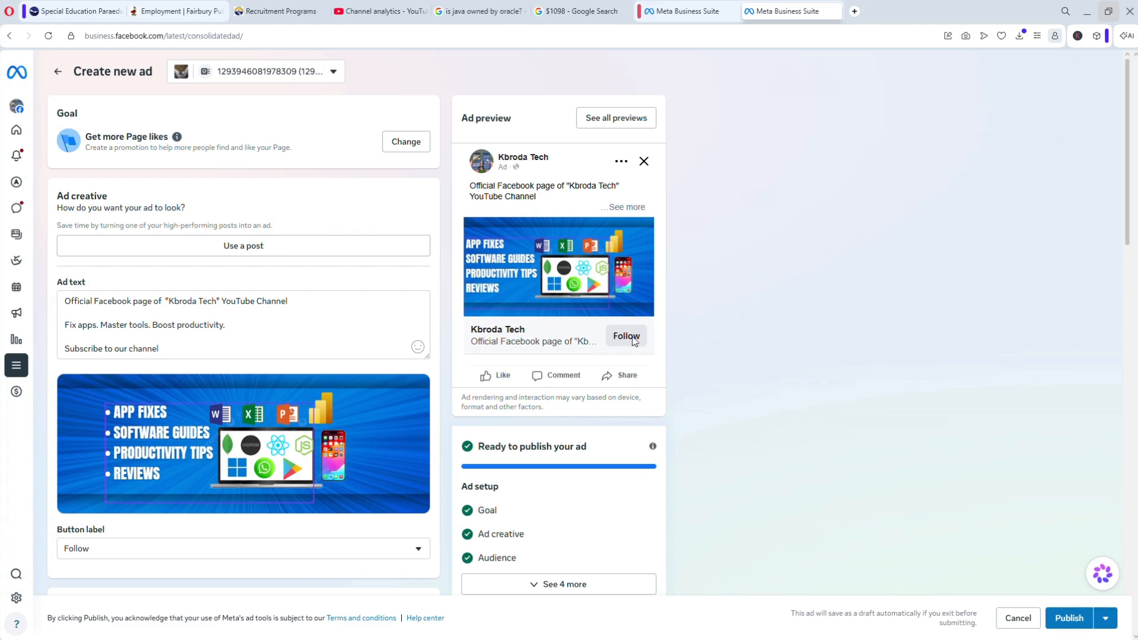
{"action": "left_click", "coordinate": [274, 248]}
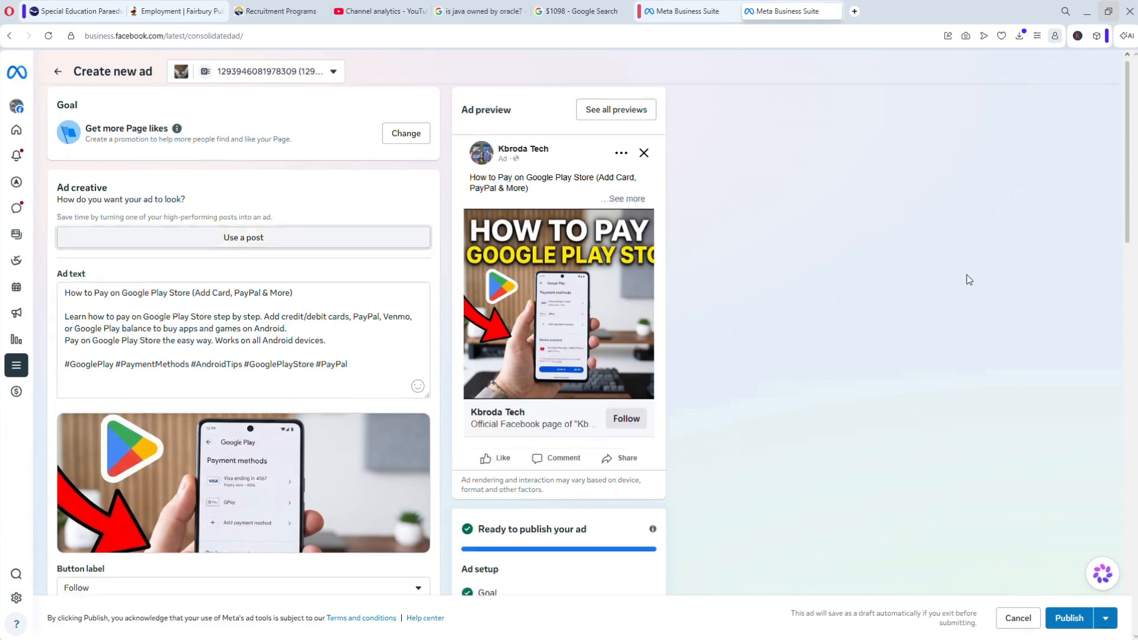
Enable Special Ad Category and set the ad category to Financial products and services.
{"action": "scroll", "coordinate": [969, 279], "scroll_direction": "down", "scroll_amount": 2}
{"action": "scroll", "coordinate": [969, 280], "scroll_direction": "down", "scroll_amount": 3}
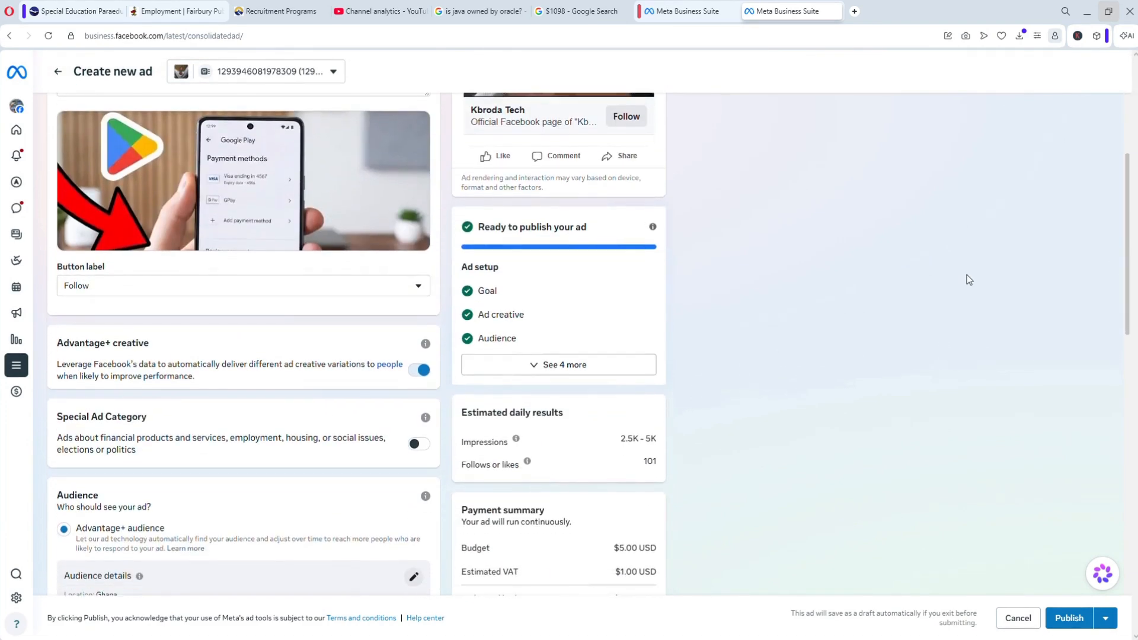
{"action": "scroll", "coordinate": [969, 279], "scroll_direction": "down", "scroll_amount": 3}
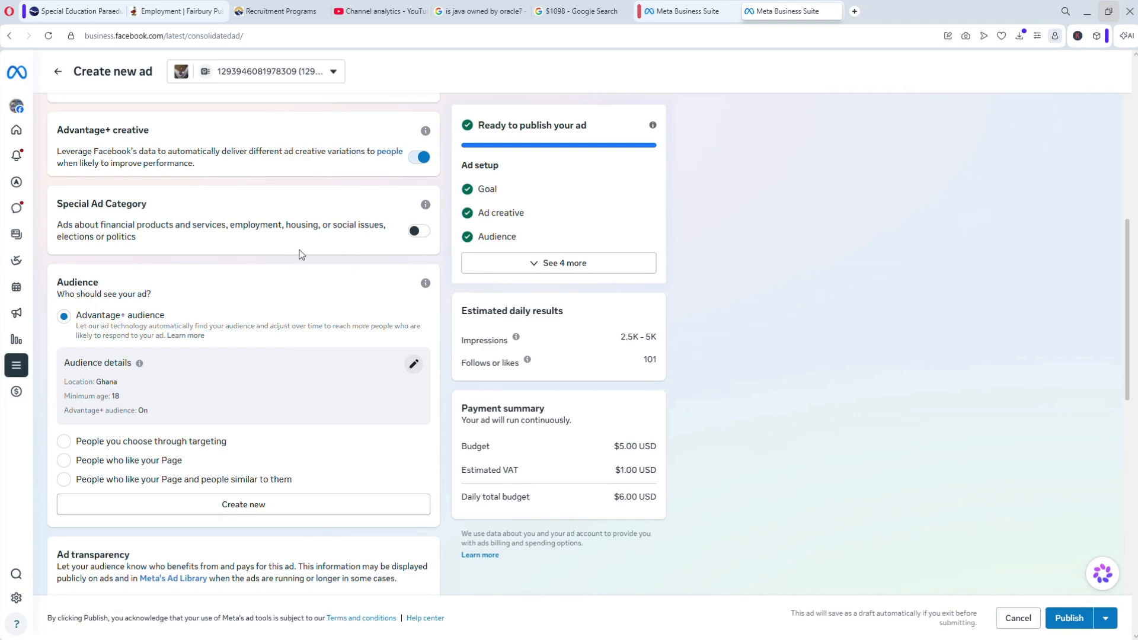
{"action": "left_click", "coordinate": [417, 232]}
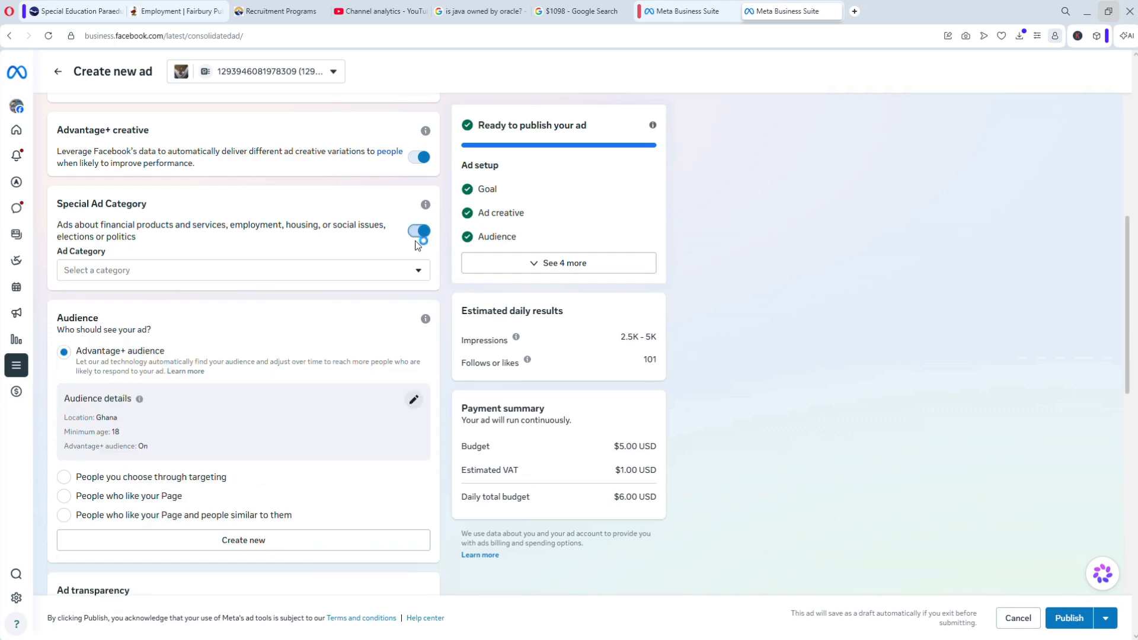
{"action": "left_click", "coordinate": [405, 274]}
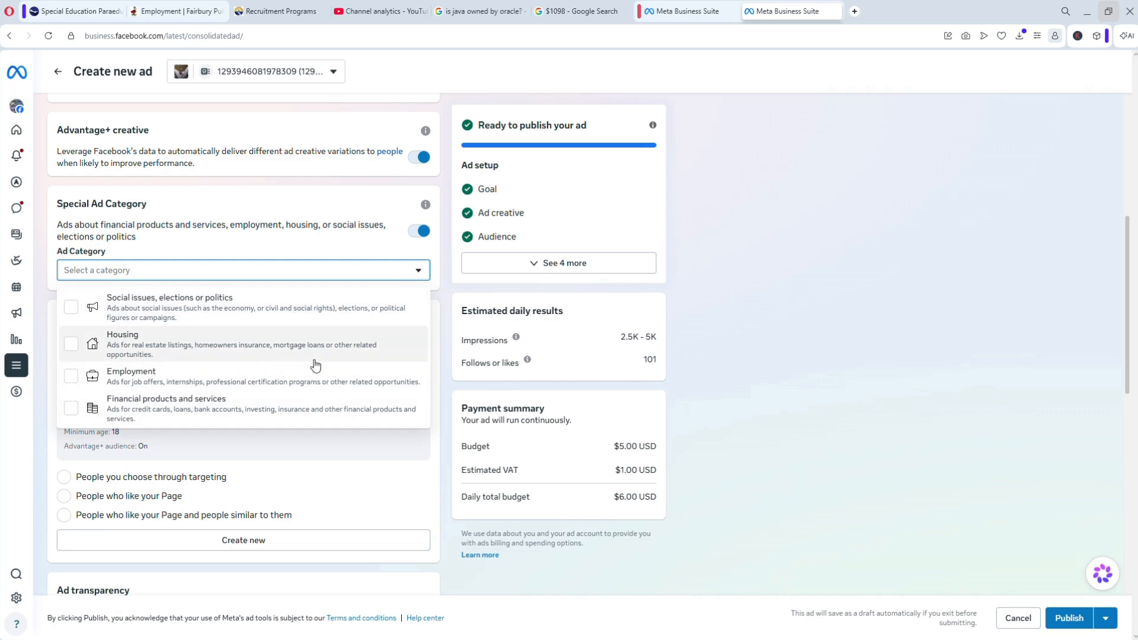
{"action": "key", "text": "Down"}
{"action": "key", "text": "Down"}
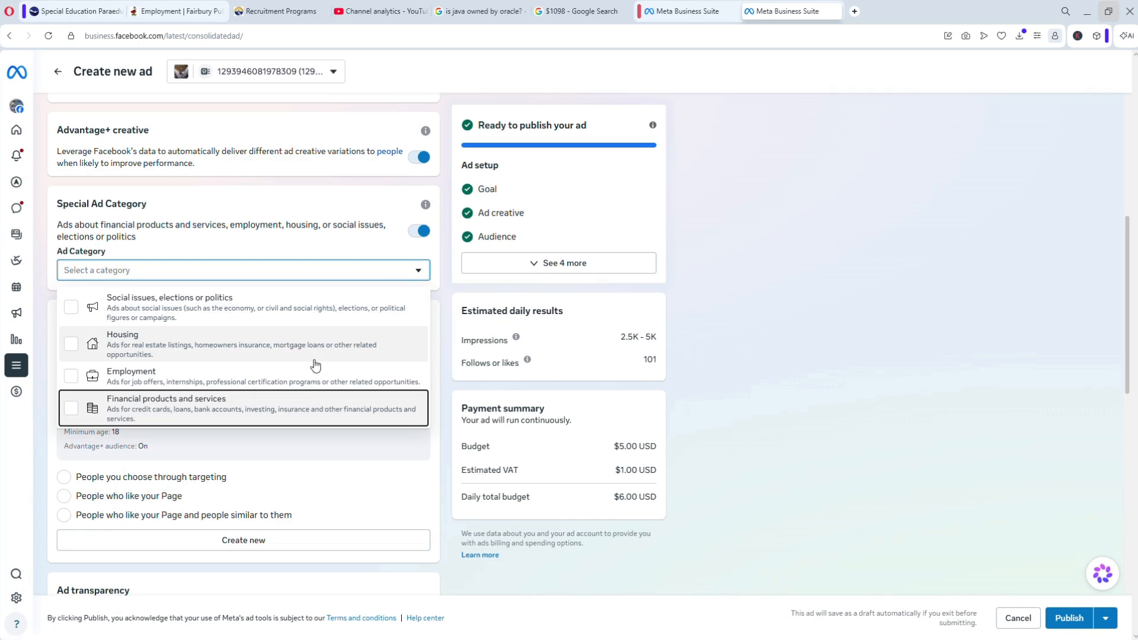
{"action": "key", "text": "Return"}
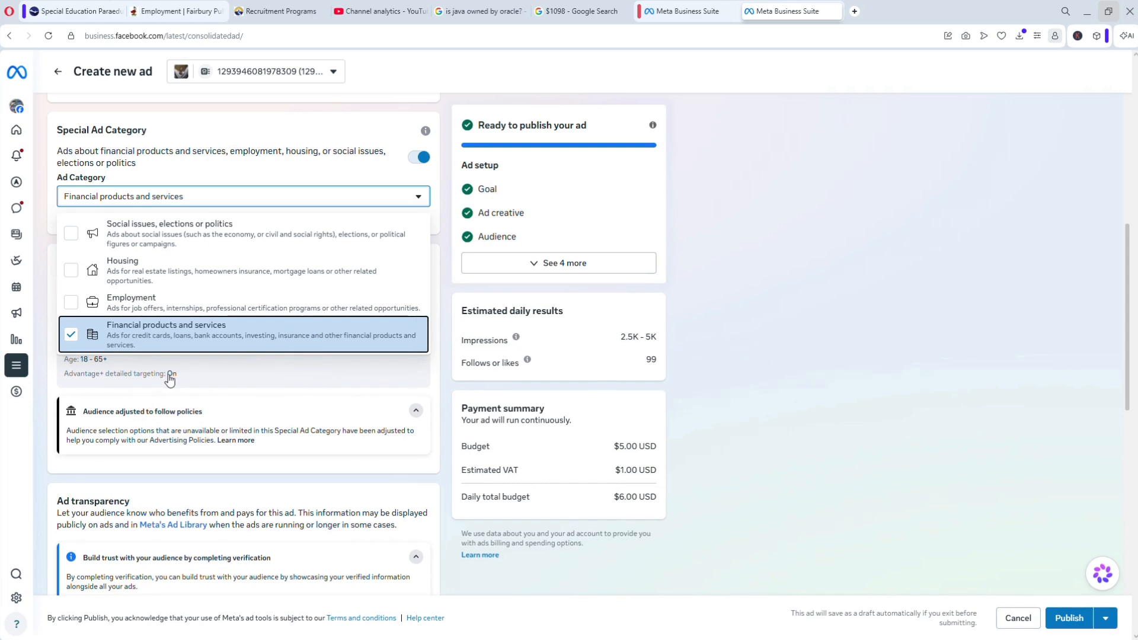
{"action": "left_click", "coordinate": [435, 334]}
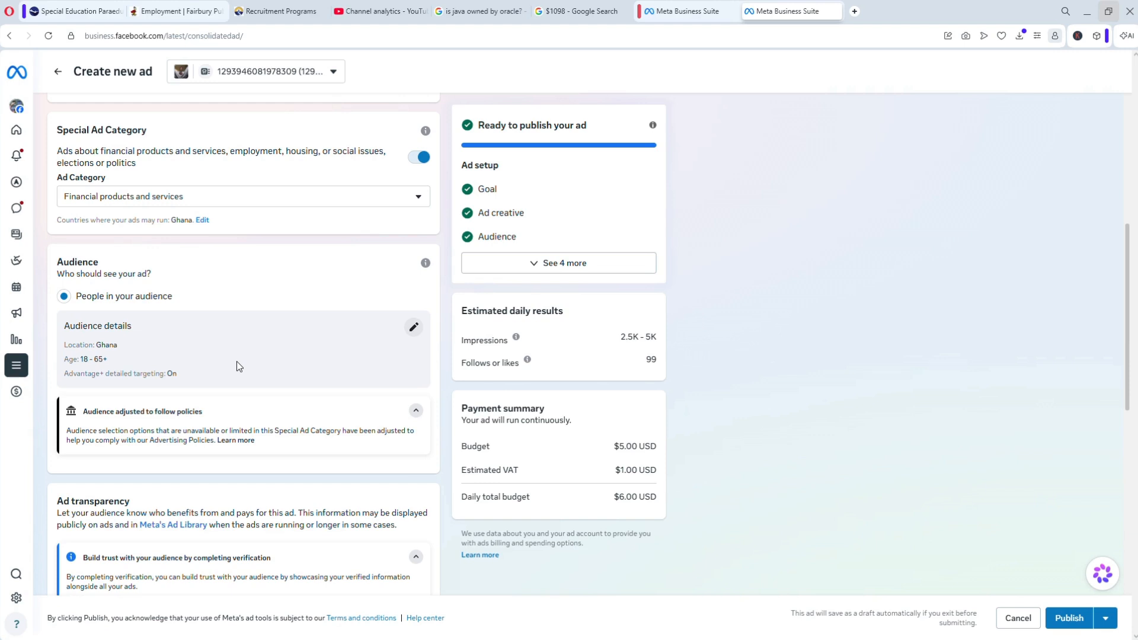
Edit the audience by removing Ghana from the locations and dropping a map pin in Canada.
{"action": "left_click", "coordinate": [413, 327]}
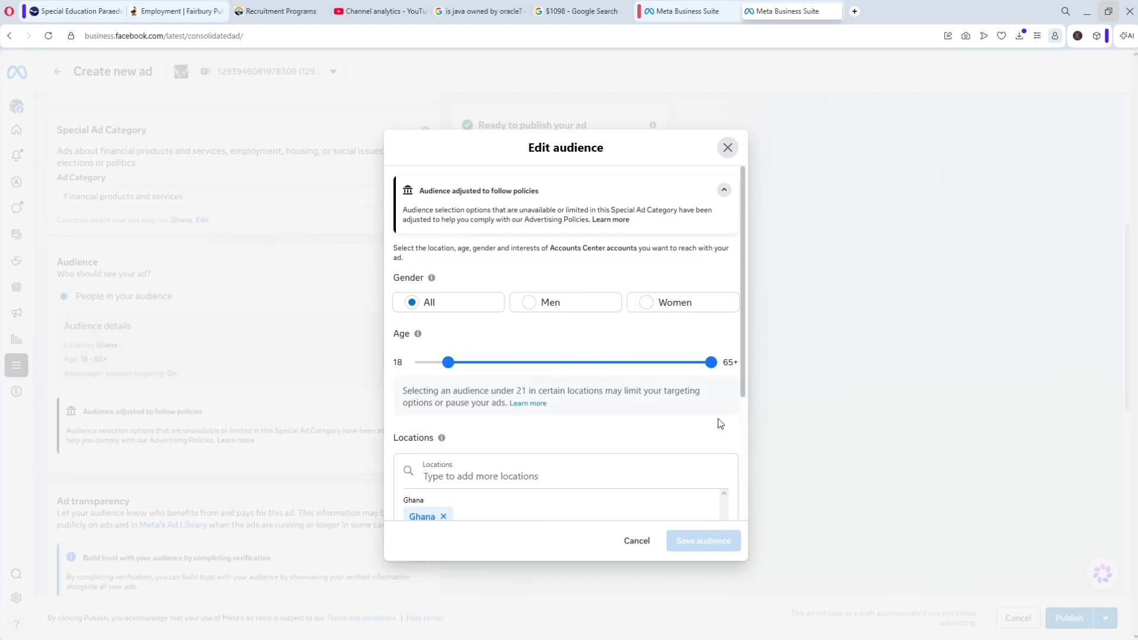
{"action": "scroll", "coordinate": [717, 419], "scroll_direction": "down", "scroll_amount": 2}
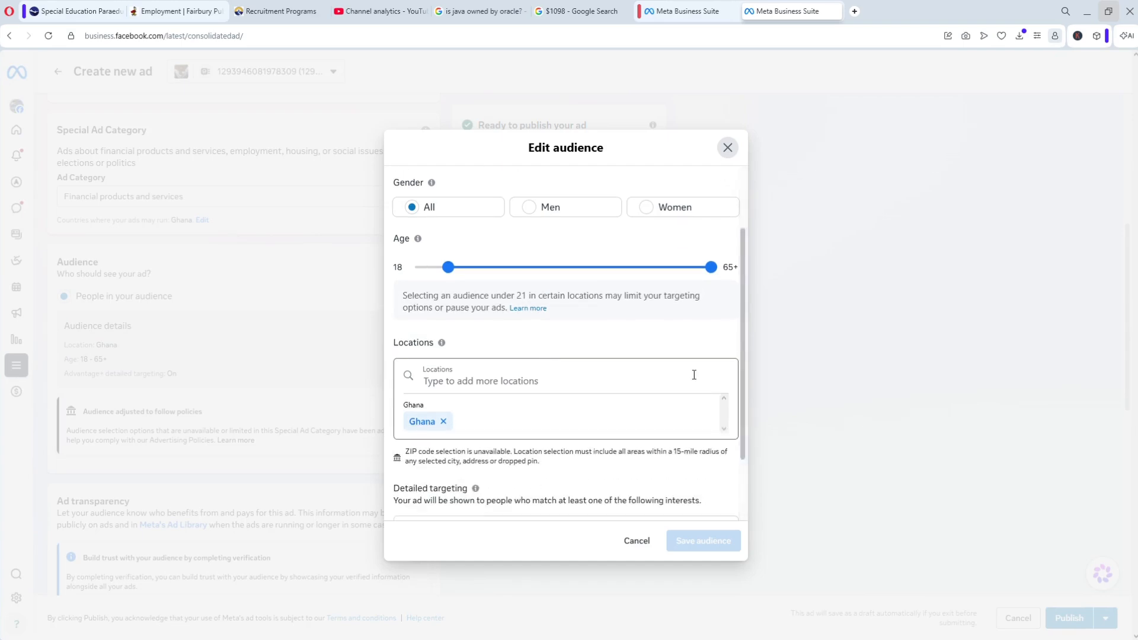
{"action": "left_click", "coordinate": [527, 379]}
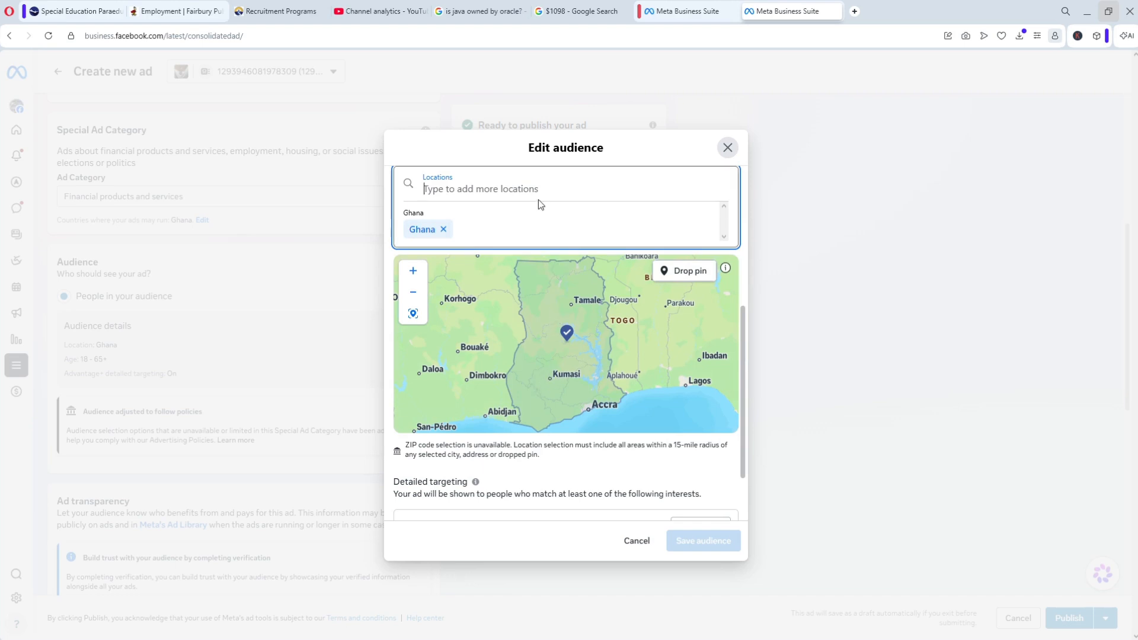
{"action": "key", "text": "BackSpace"}
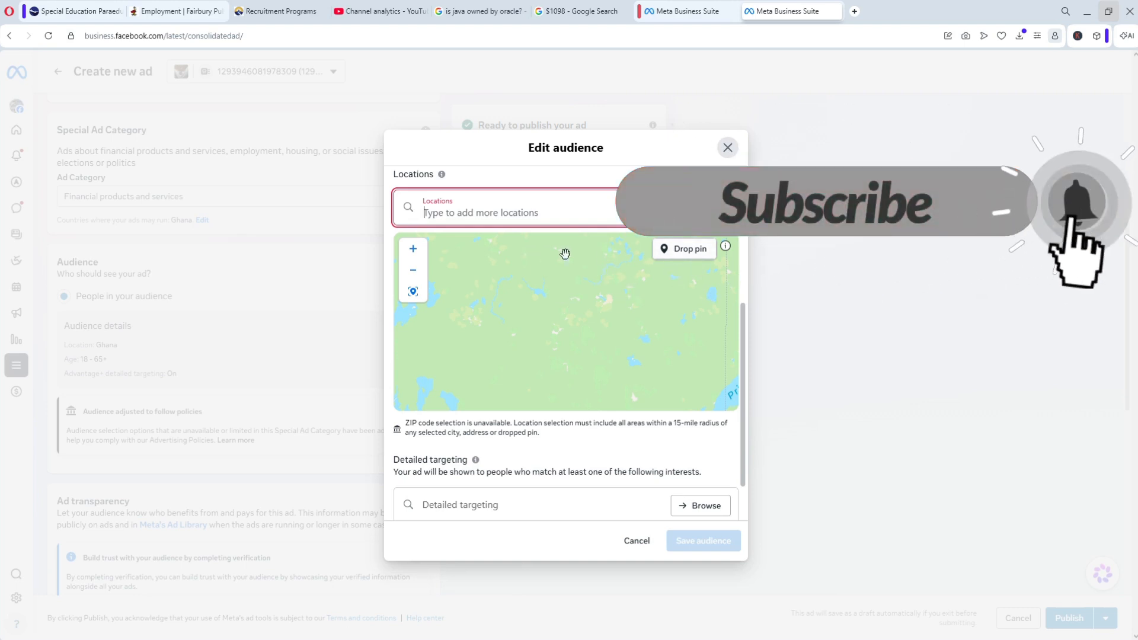
{"action": "left_click", "coordinate": [682, 248]}
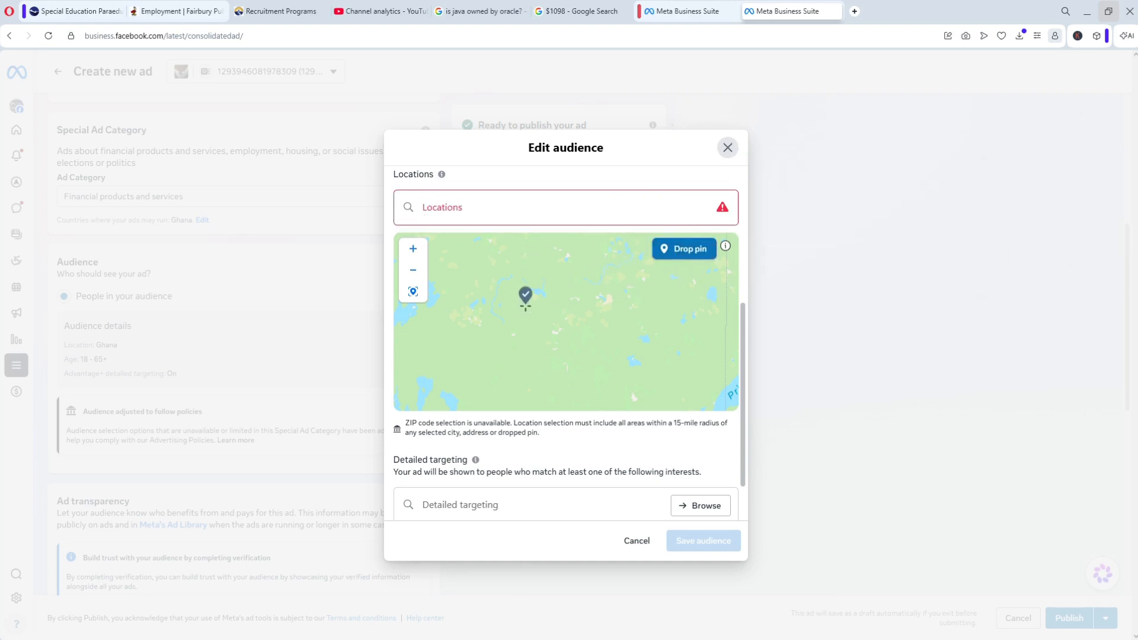
{"action": "left_click", "coordinate": [456, 312]}
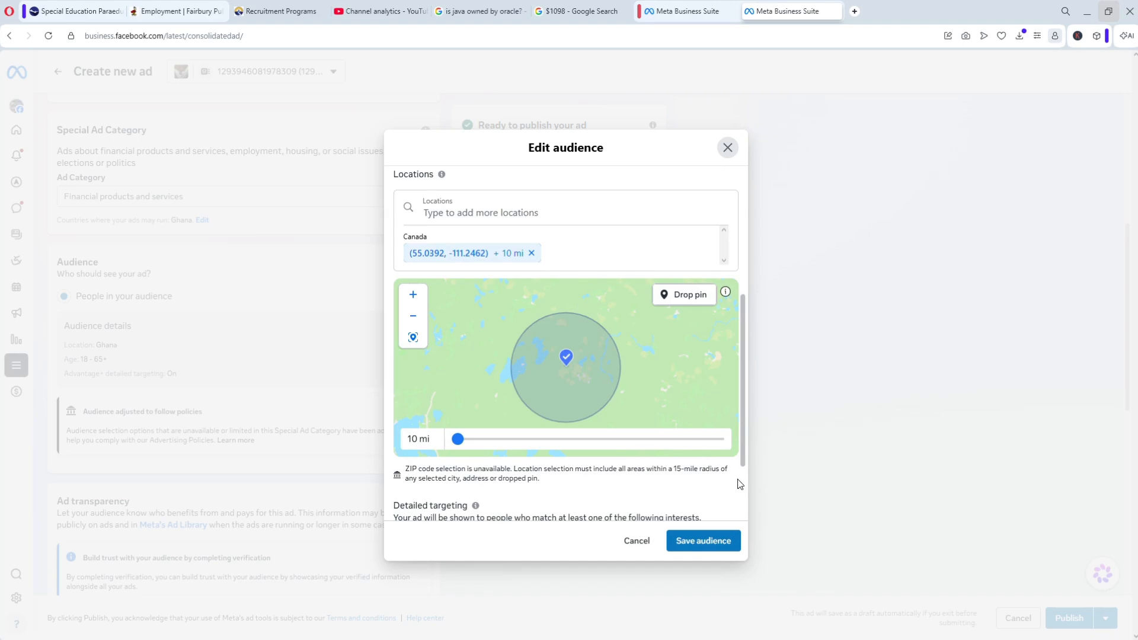
Widen the radius around the dropped Canadian pin to 50 mi.
{"action": "scroll", "coordinate": [748, 485], "scroll_direction": "down", "scroll_amount": 1}
{"action": "scroll", "coordinate": [748, 486], "scroll_direction": "down", "scroll_amount": 1}
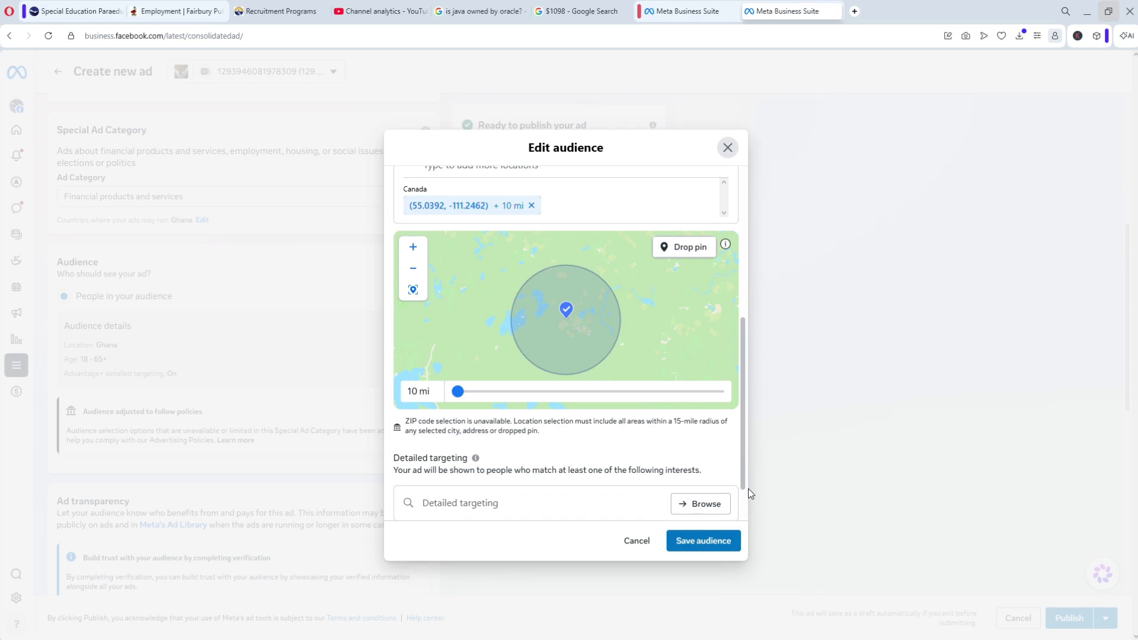
{"action": "left_click", "coordinate": [422, 280]}
{"action": "left_click", "coordinate": [421, 279]}
{"action": "left_click", "coordinate": [418, 276]}
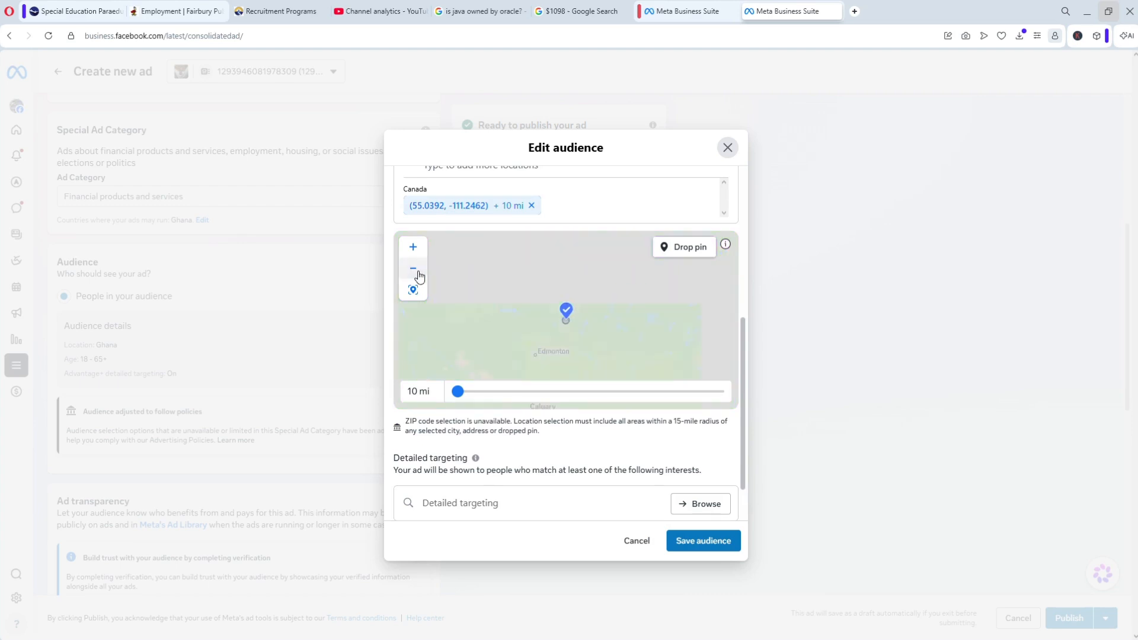
{"action": "left_click", "coordinate": [419, 276]}
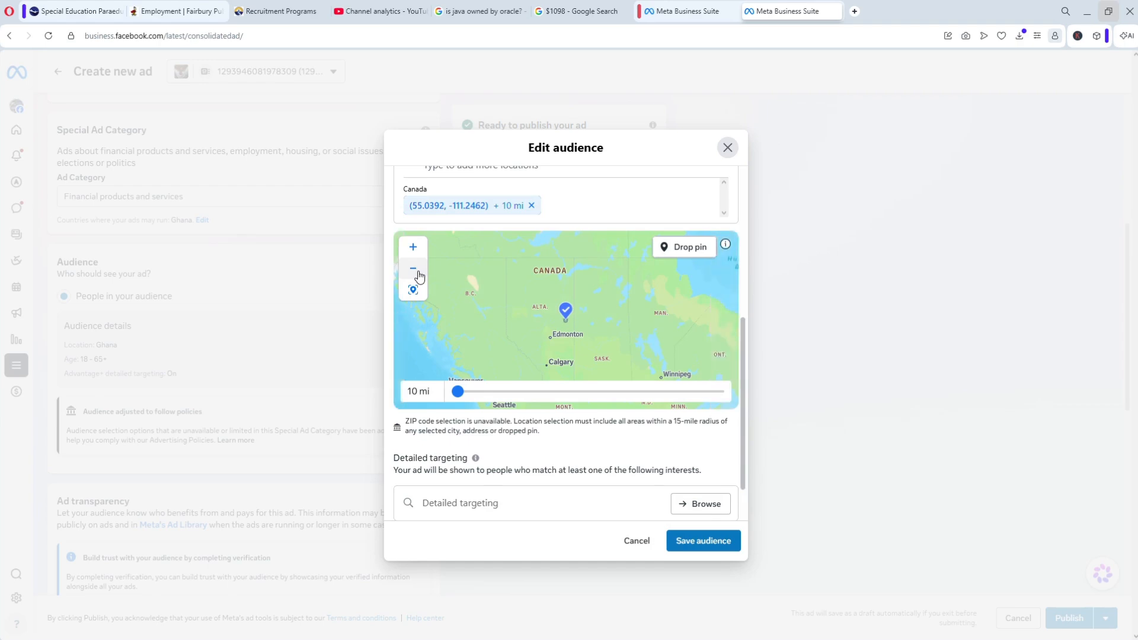
{"action": "left_click", "coordinate": [419, 276]}
{"action": "left_click", "coordinate": [419, 276]}
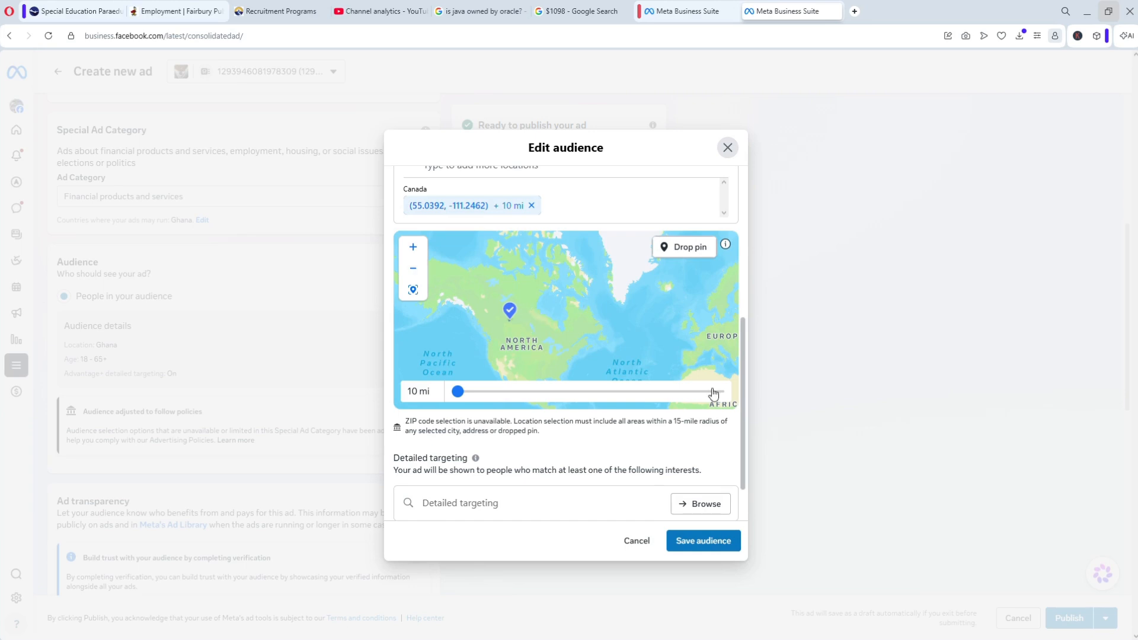
{"action": "left_click", "coordinate": [460, 393]}
{"action": "left_click_drag", "start_coordinate": [460, 394], "coordinate": [734, 395]}
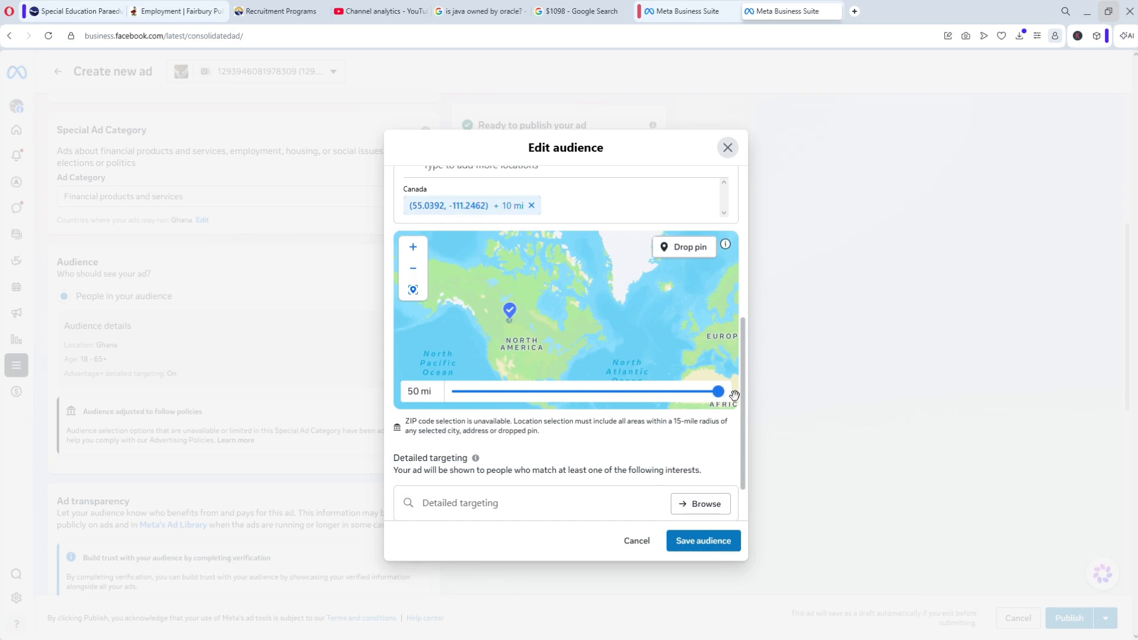
Check the detailed targeting options and close the audience editor without saving the location changes.
{"action": "scroll", "coordinate": [743, 503], "scroll_direction": "down", "scroll_amount": 2}
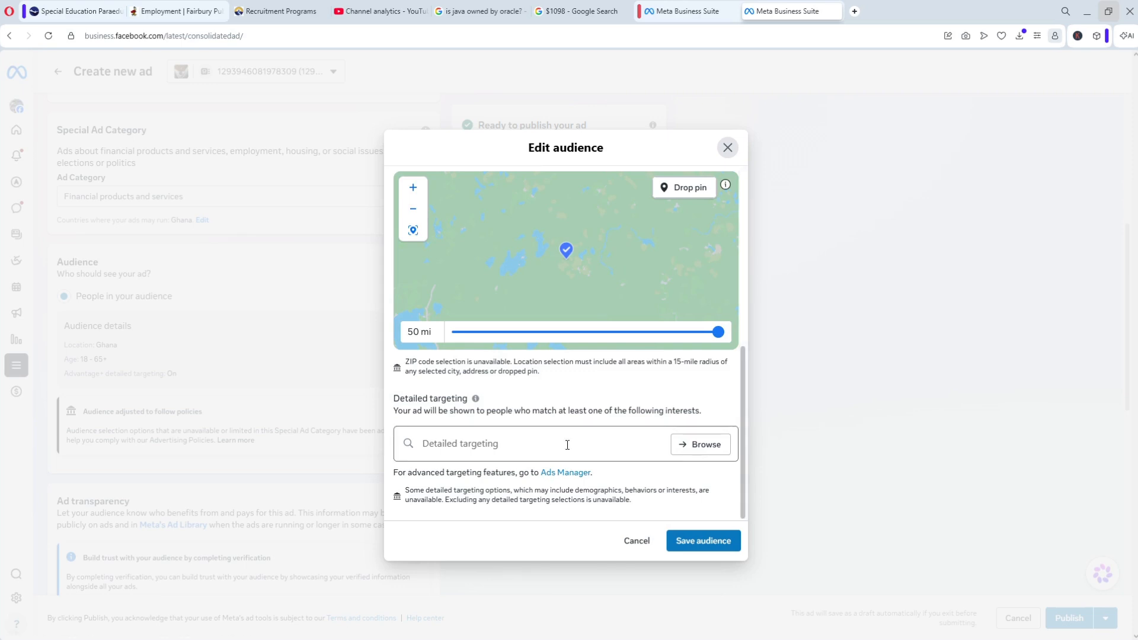
{"action": "left_click", "coordinate": [727, 148]}
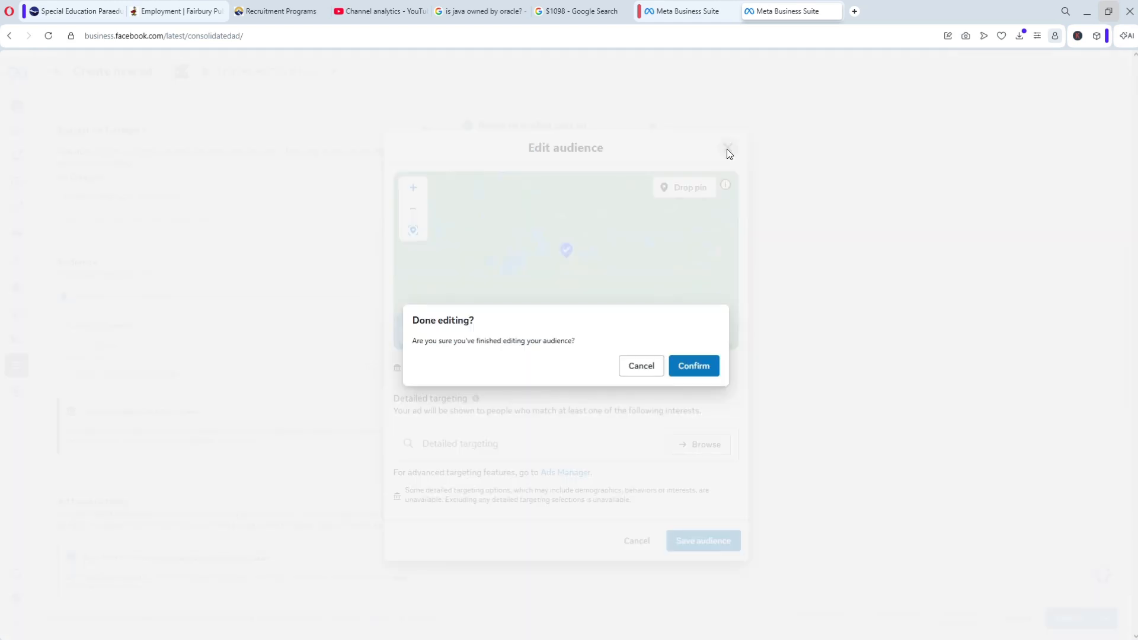
{"action": "left_click", "coordinate": [682, 368]}
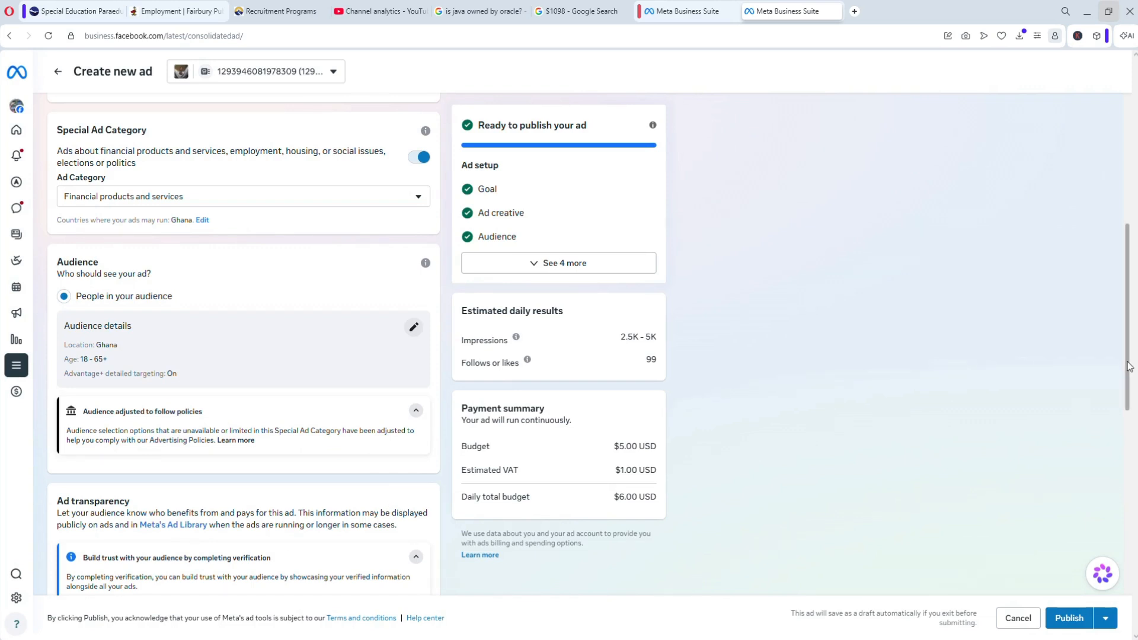
Review the ad's transparency, schedule and duration, daily budget, placements and payment method sections.
{"action": "scroll", "coordinate": [1130, 366], "scroll_direction": "down", "scroll_amount": 1}
{"action": "scroll", "coordinate": [1129, 366], "scroll_direction": "down", "scroll_amount": 6}
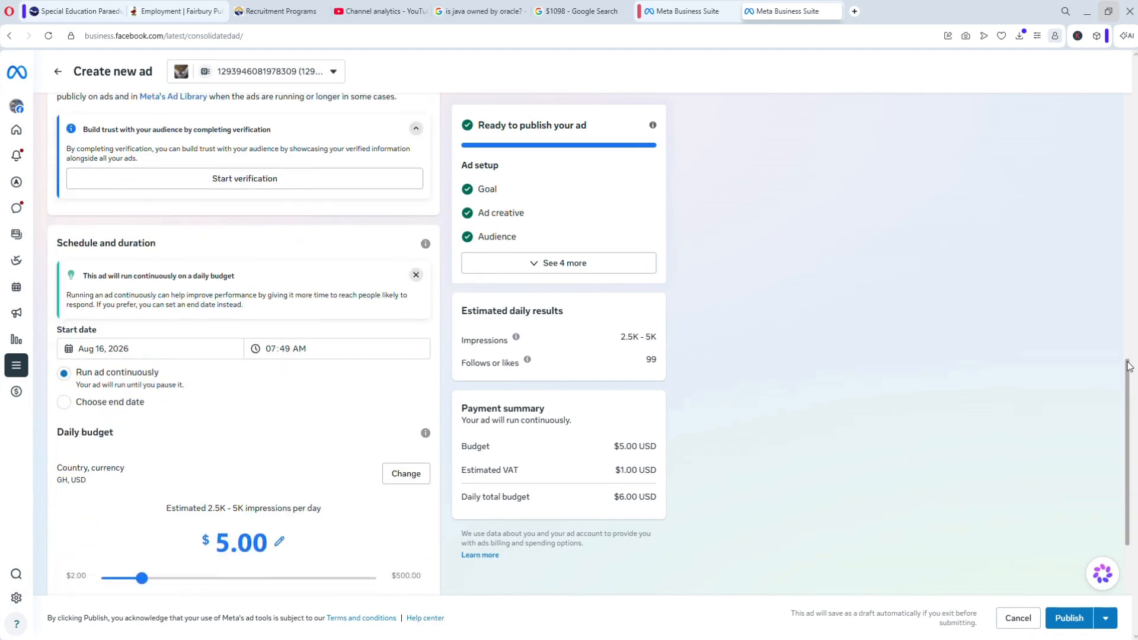
{"action": "scroll", "coordinate": [1129, 366], "scroll_direction": "up", "scroll_amount": 1}
{"action": "scroll", "coordinate": [1127, 362], "scroll_direction": "up", "scroll_amount": 1}
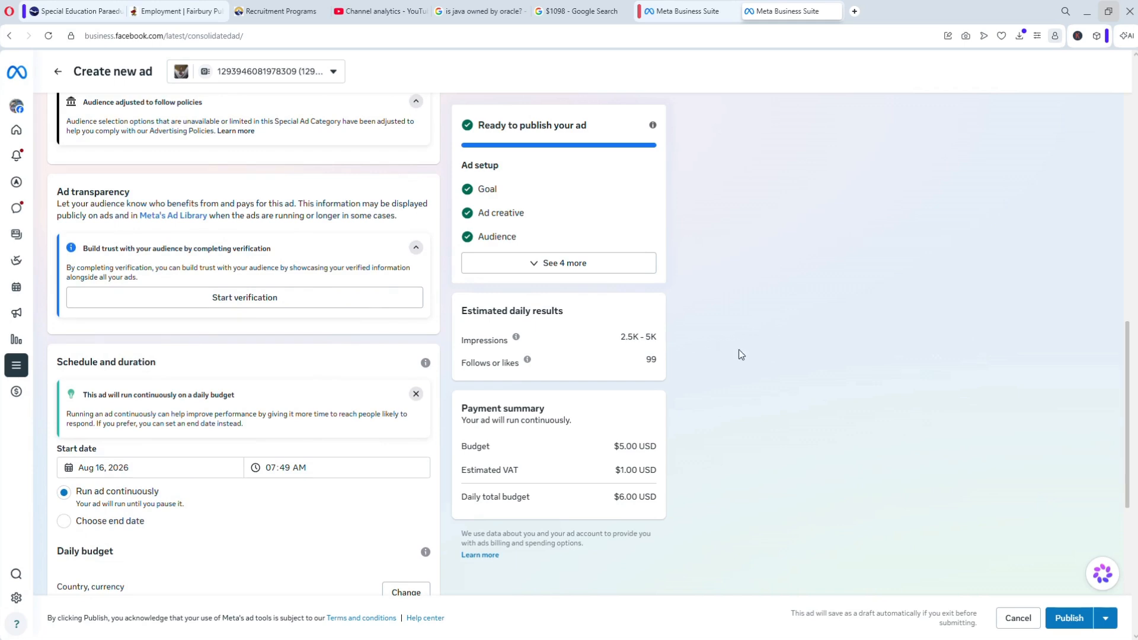
{"action": "scroll", "coordinate": [765, 352], "scroll_direction": "down", "scroll_amount": 1}
{"action": "scroll", "coordinate": [813, 361], "scroll_direction": "down", "scroll_amount": 4}
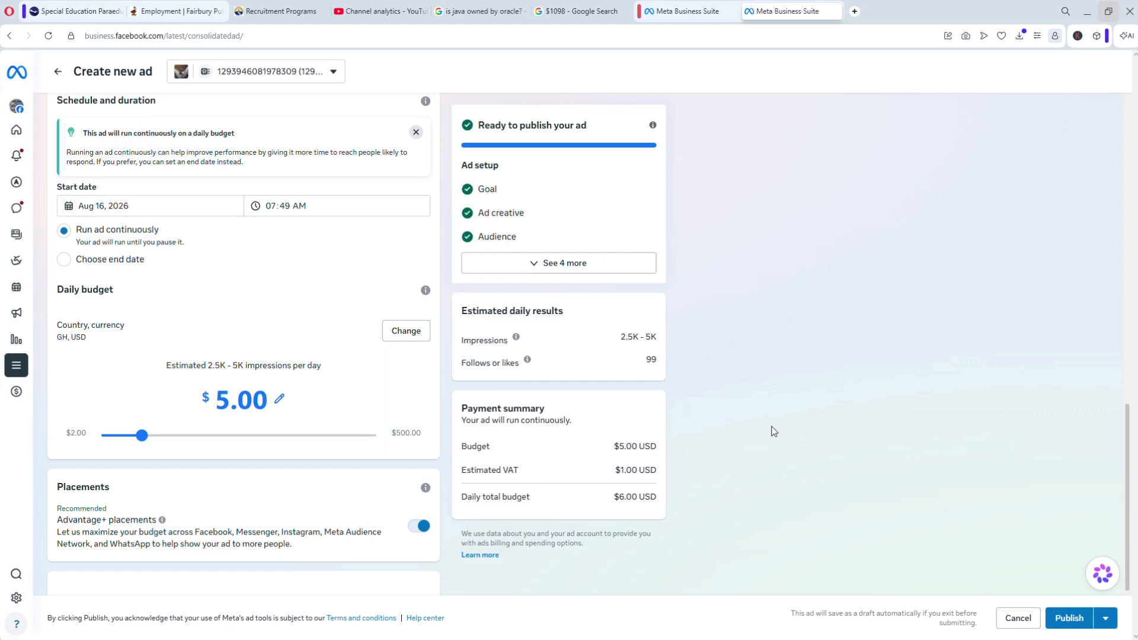
{"action": "scroll", "coordinate": [773, 431], "scroll_direction": "down", "scroll_amount": 1}
{"action": "scroll", "coordinate": [770, 431], "scroll_direction": "down", "scroll_amount": 1}
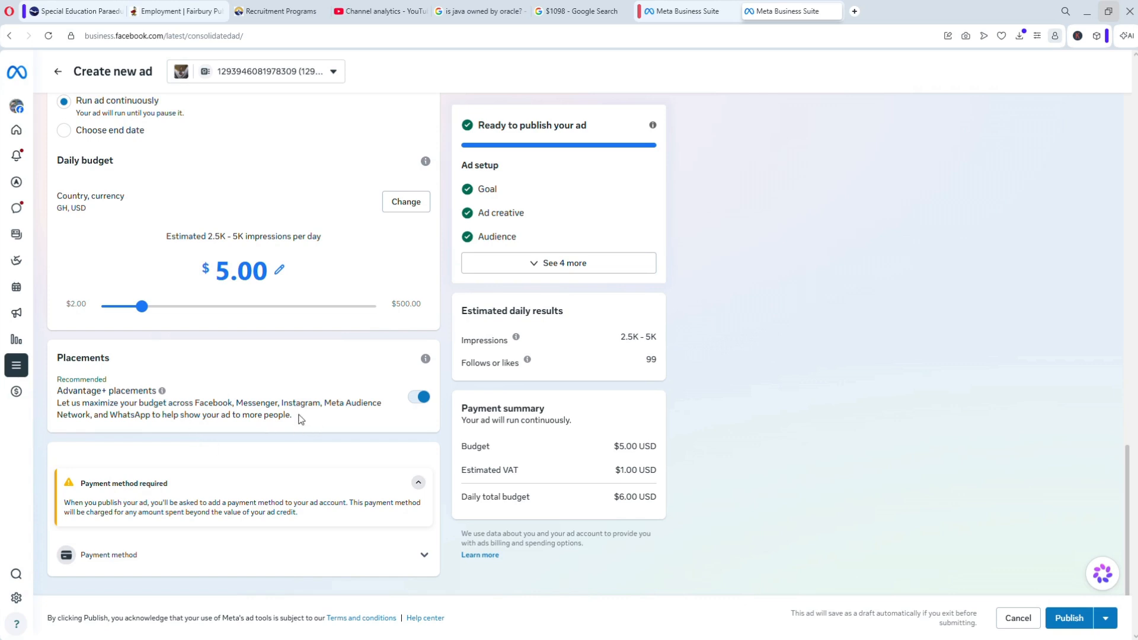
Check the debit or credit card and PayPal options for adding a payment method and close the dialog without adding one.
{"action": "left_click", "coordinate": [412, 563]}
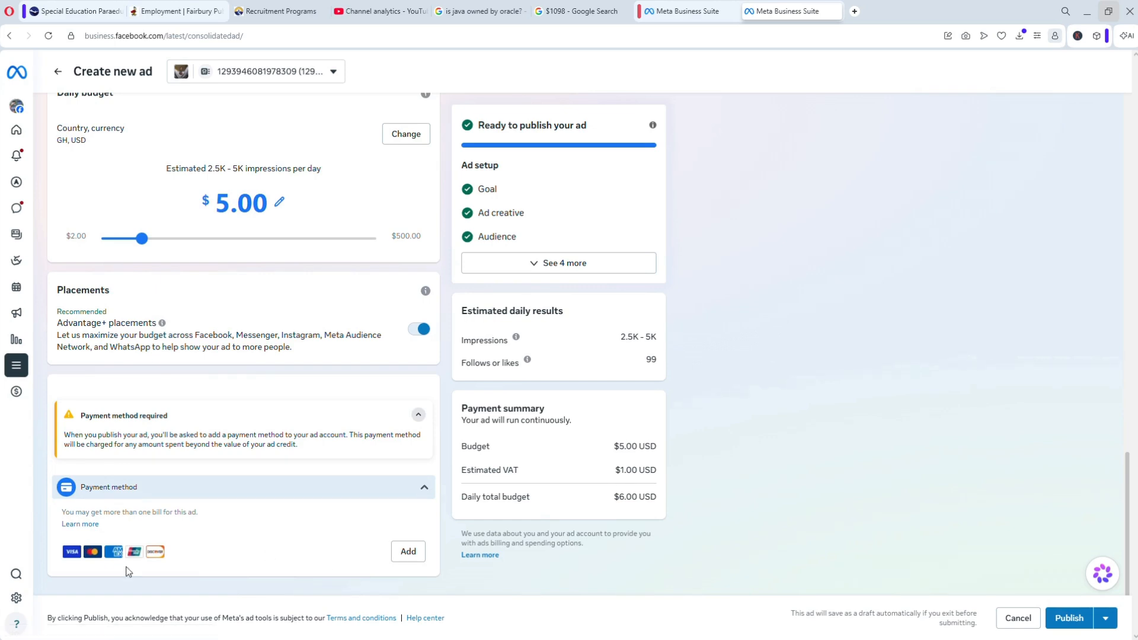
{"action": "left_click", "coordinate": [406, 556]}
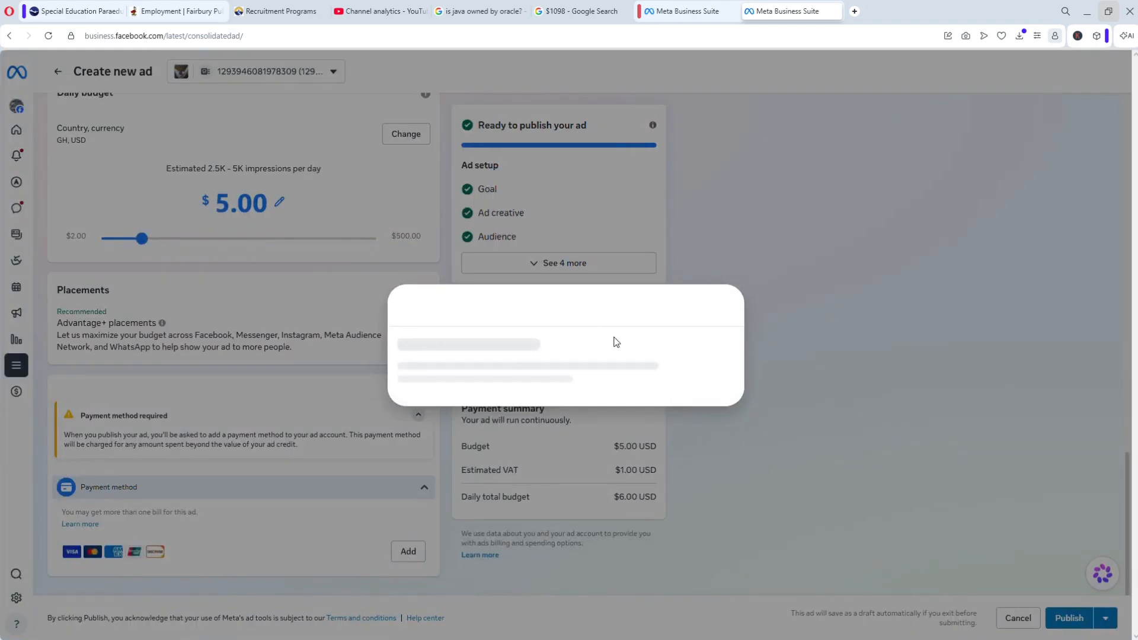
{"action": "left_click", "coordinate": [731, 360]}
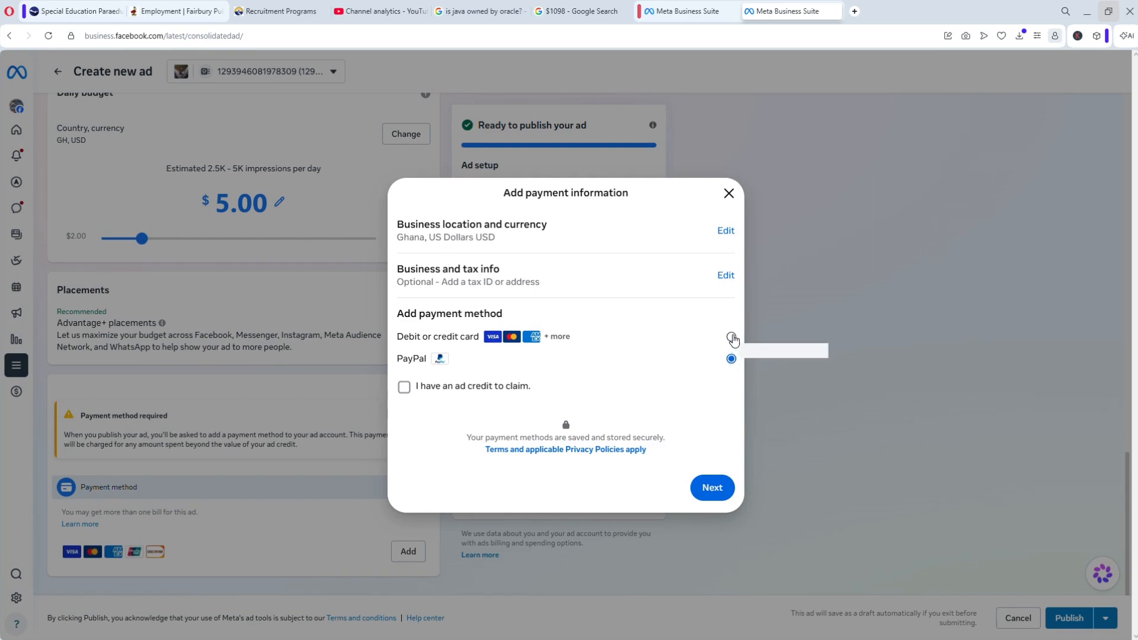
{"action": "left_click", "coordinate": [731, 337]}
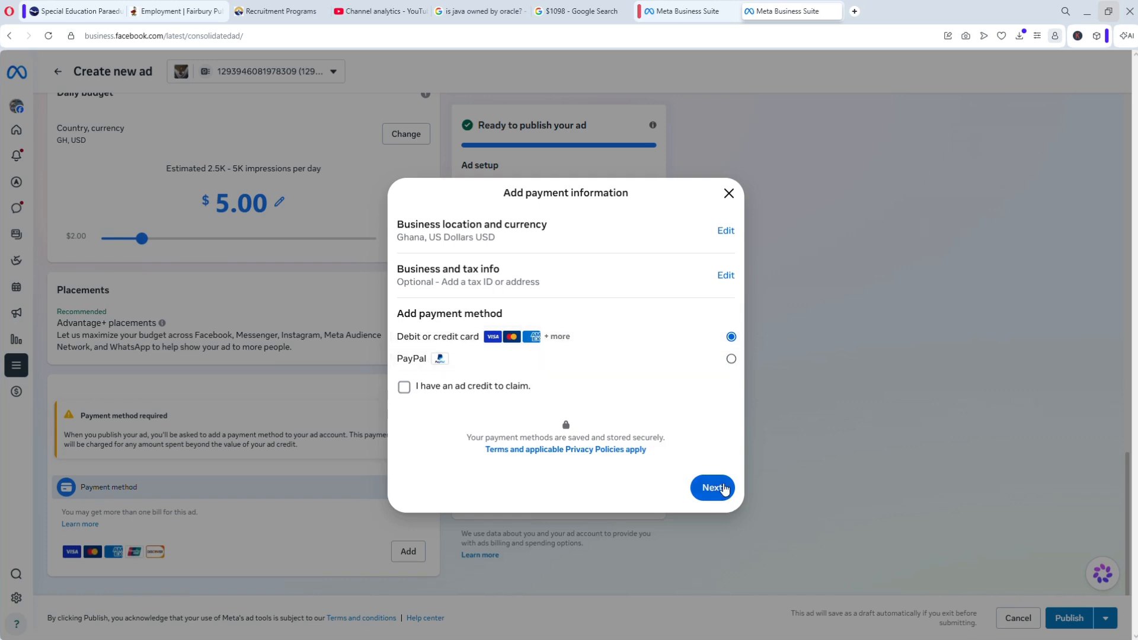
{"action": "left_click", "coordinate": [728, 194]}
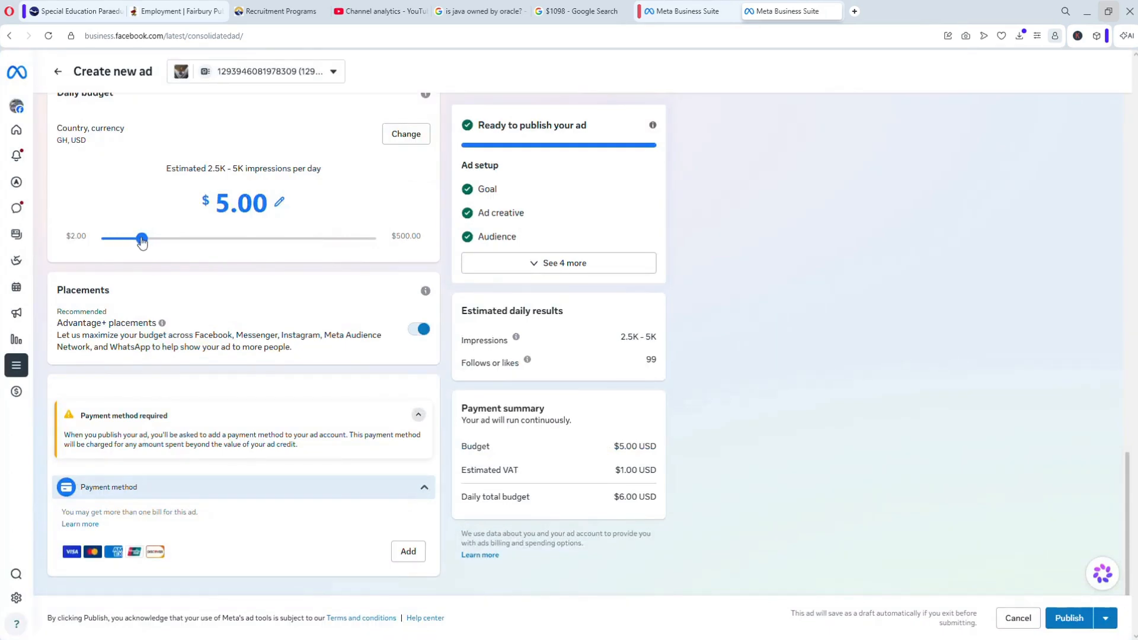
Try the maximum daily budget of $500.00 and reduce the ad's daily budget to $3.00.
{"action": "left_click_drag", "start_coordinate": [142, 239], "coordinate": [385, 240]}
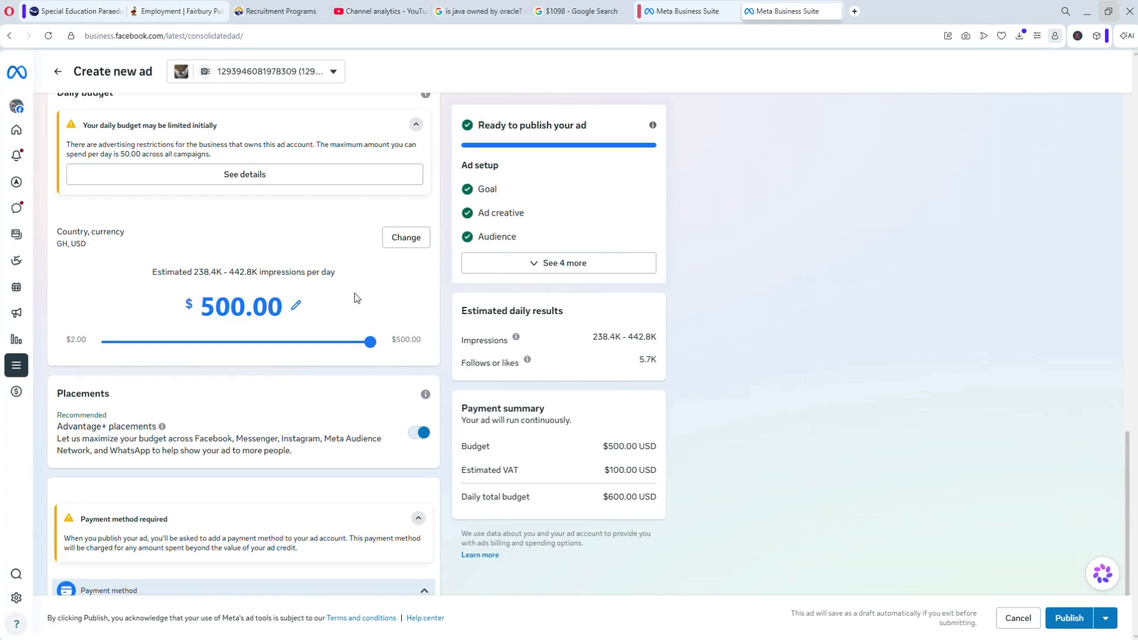
{"action": "left_click_drag", "start_coordinate": [371, 344], "coordinate": [118, 351]}
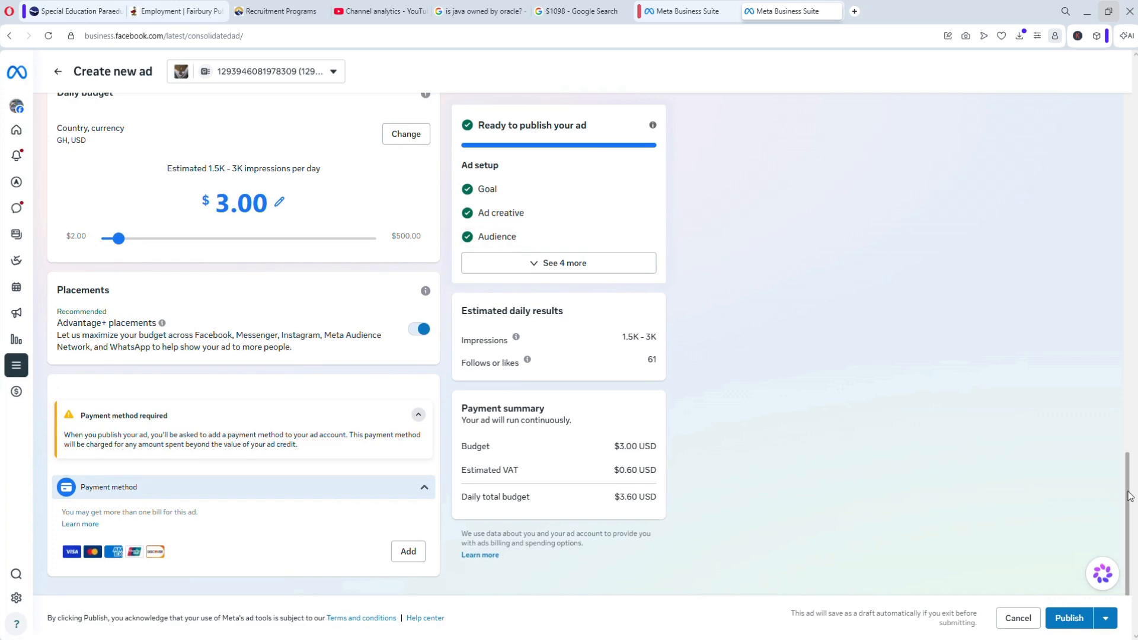
Switch the ad's schedule from running continuously to having a chosen end date.
{"action": "left_click_drag", "start_coordinate": [1127, 493], "coordinate": [1128, 199]}
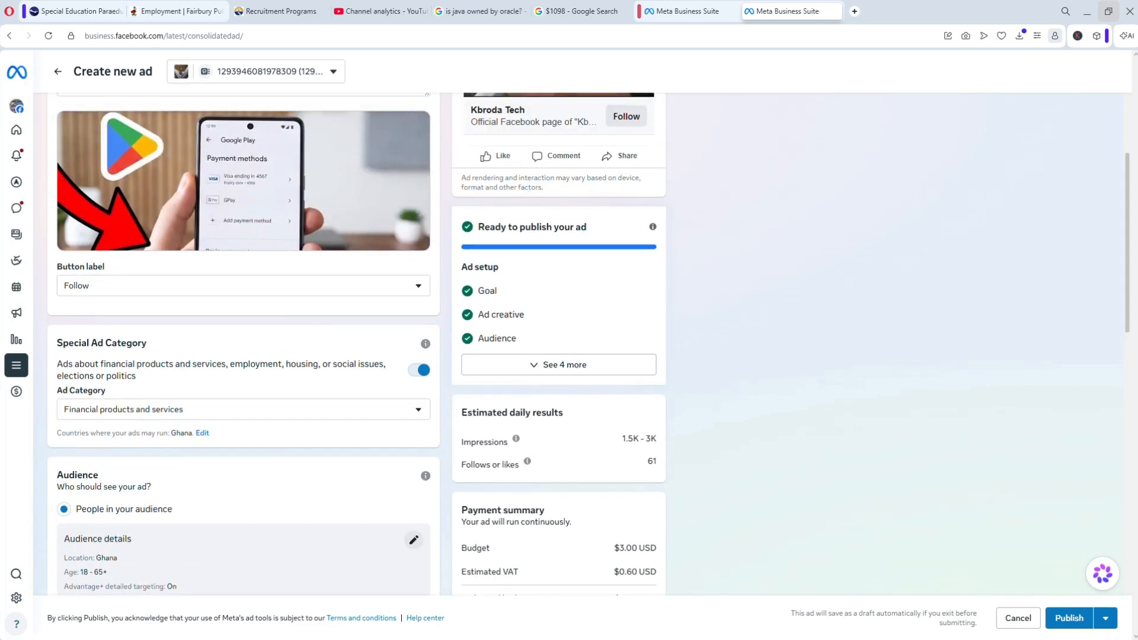
{"action": "left_click", "coordinate": [1127, 141]}
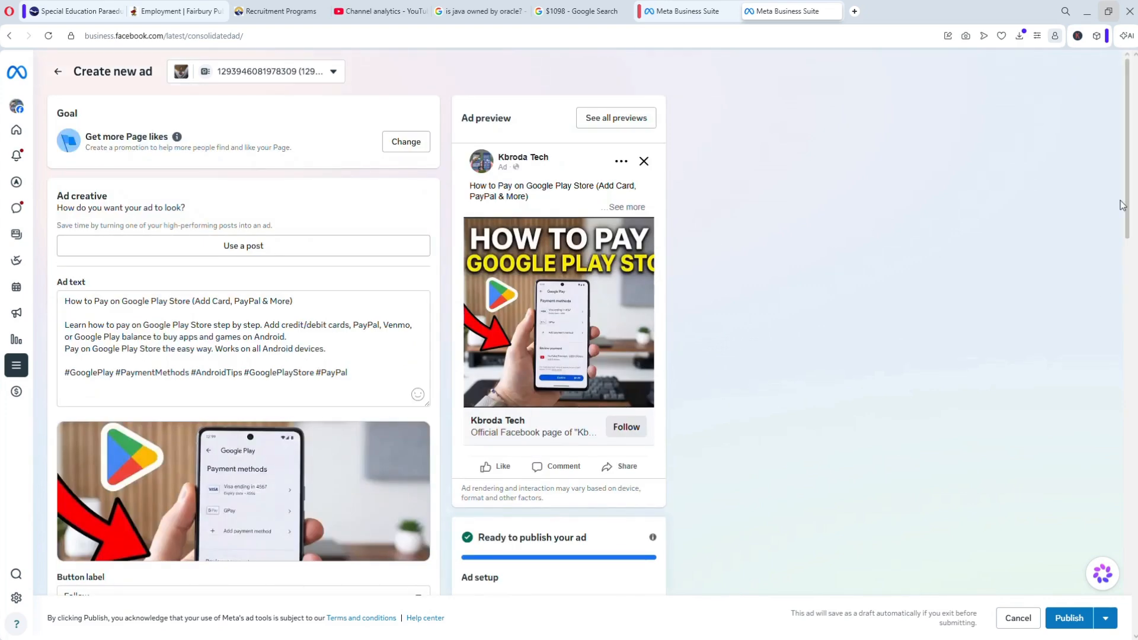
{"action": "left_click_drag", "start_coordinate": [1130, 208], "coordinate": [1127, 371]}
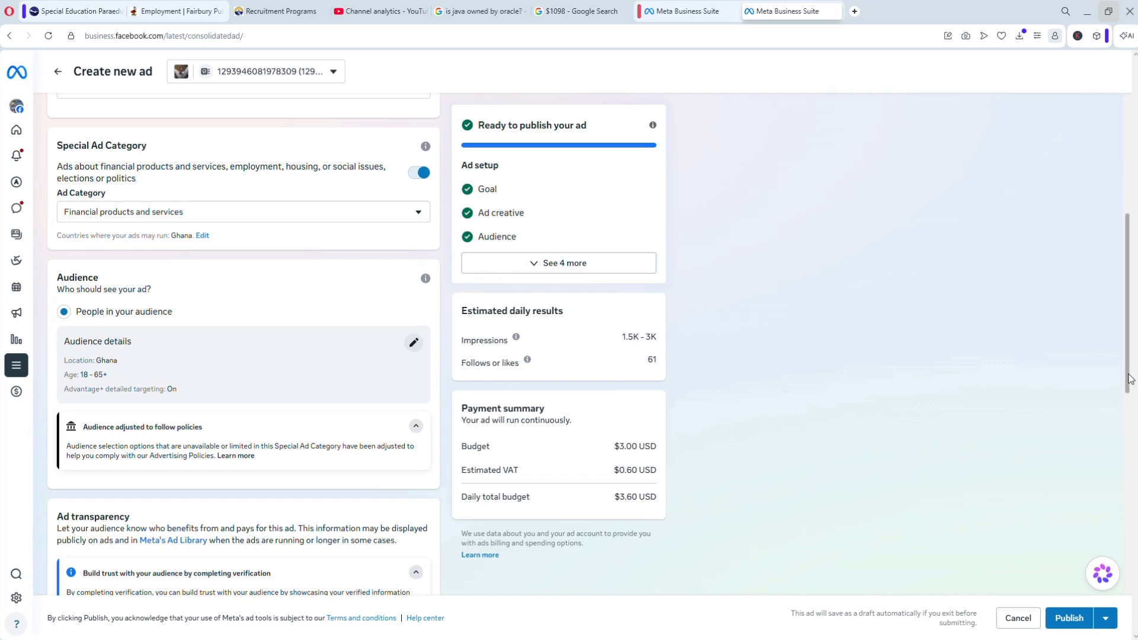
{"action": "left_click_drag", "start_coordinate": [1128, 379], "coordinate": [1127, 620]}
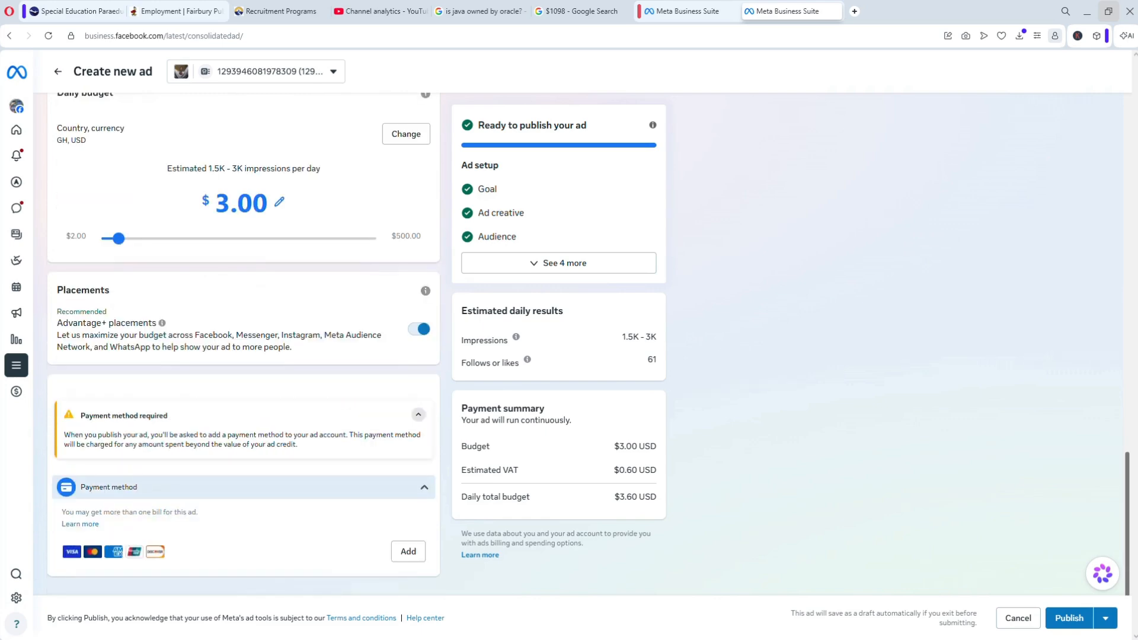
{"action": "scroll", "coordinate": [1107, 531], "scroll_direction": "up", "scroll_amount": 5}
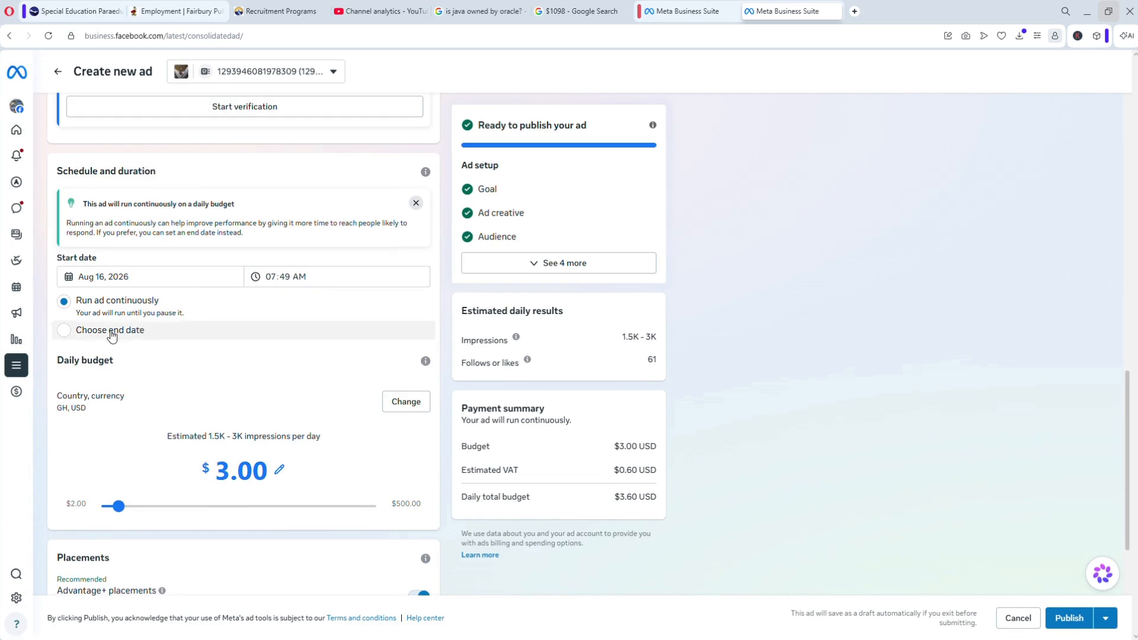
{"action": "left_click", "coordinate": [64, 330]}
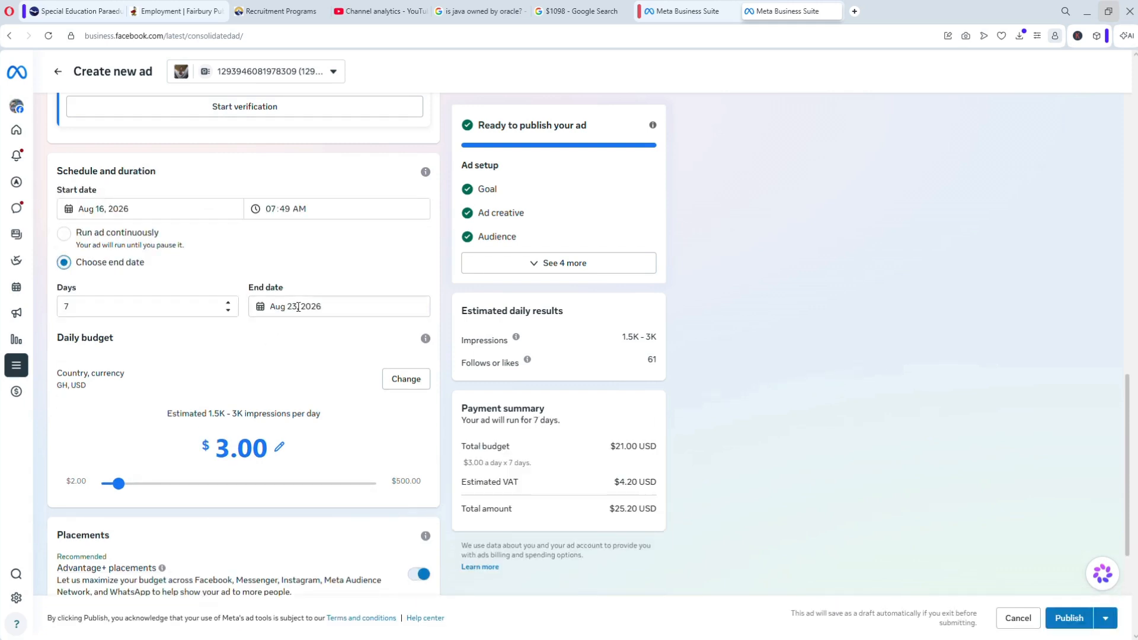
Set the ad's duration to 14 days in the schedule settings.
{"action": "left_click", "coordinate": [227, 303]}
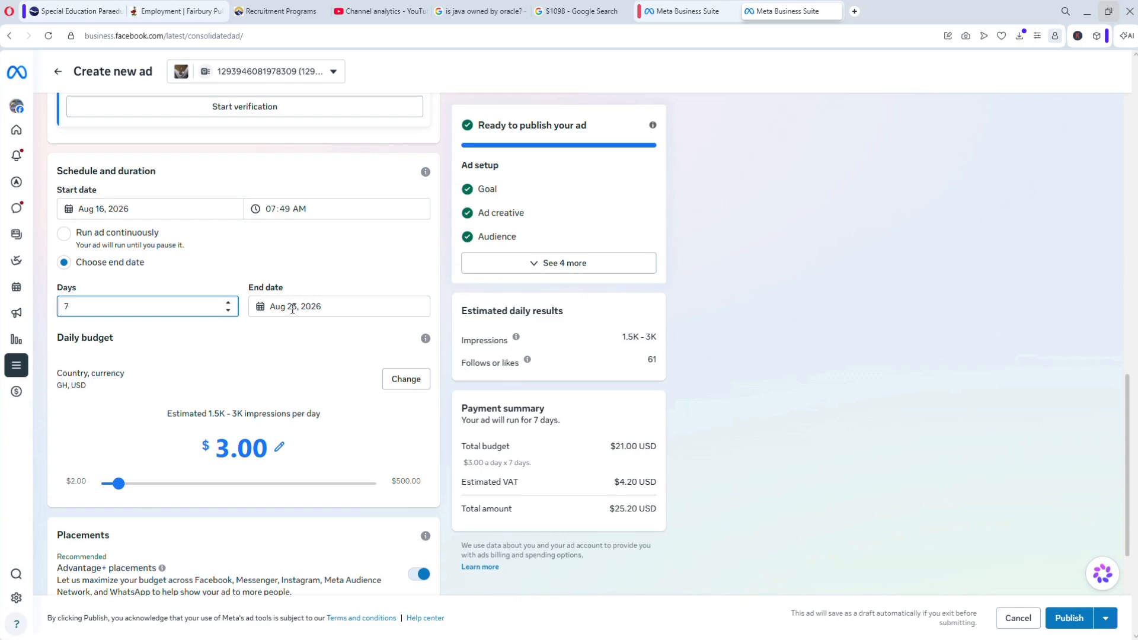
{"action": "left_click", "coordinate": [228, 310]}
{"action": "left_click", "coordinate": [229, 310]}
{"action": "left_click", "coordinate": [228, 310]}
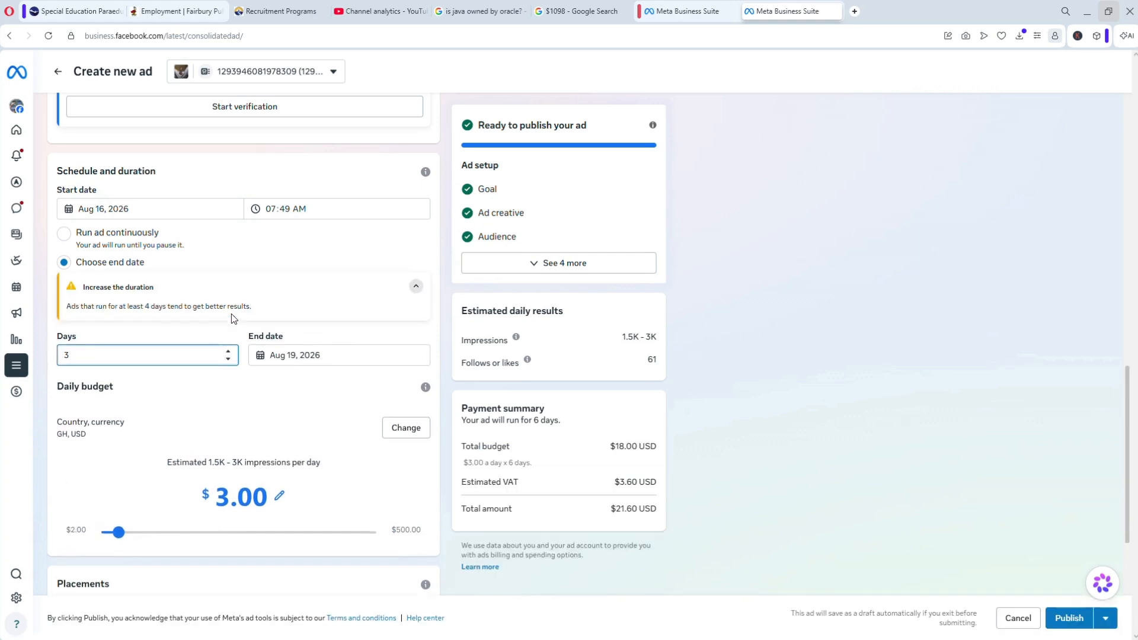
{"action": "left_click", "coordinate": [227, 351]}
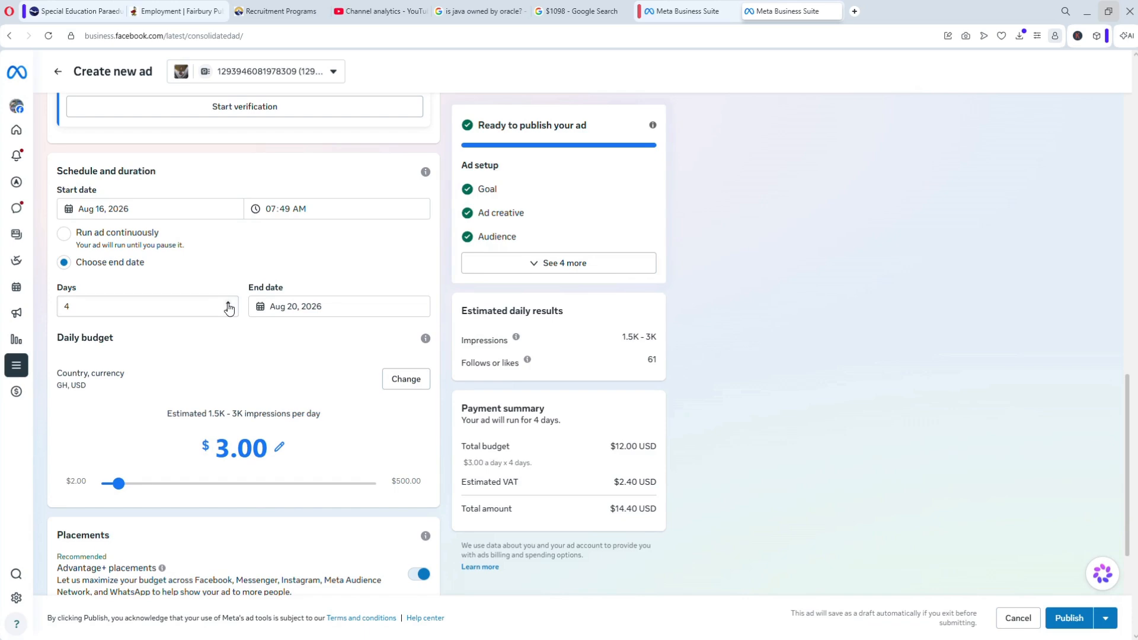
{"action": "left_click", "coordinate": [228, 304]}
{"action": "left_click", "coordinate": [228, 304]}
{"action": "left_click", "coordinate": [228, 304]}
{"action": "left_click", "coordinate": [228, 304]}
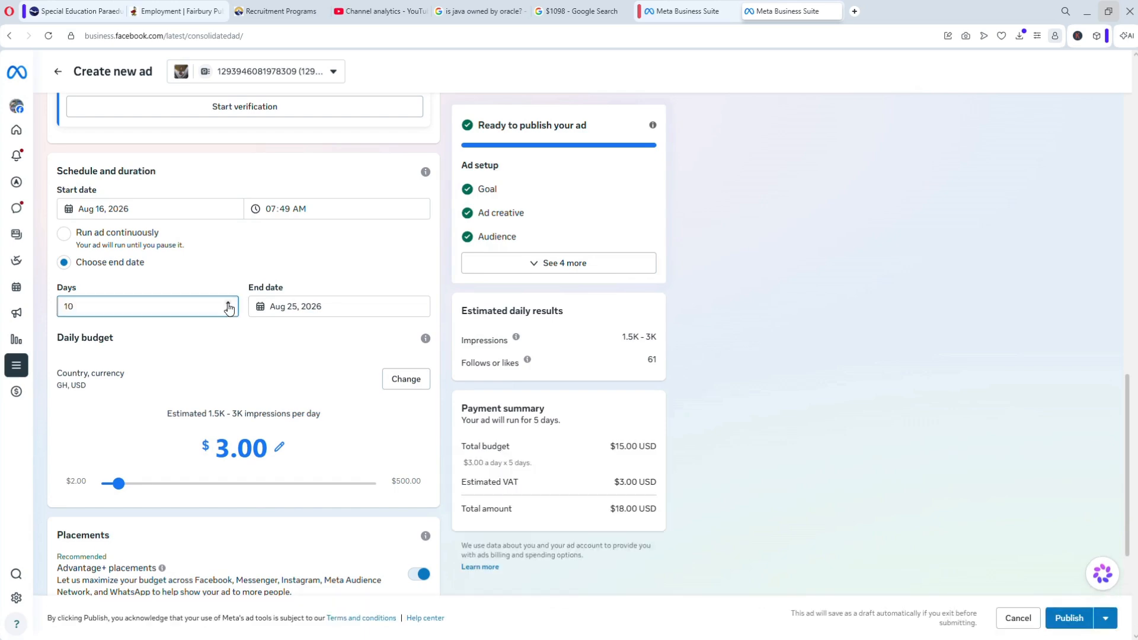
{"action": "left_click", "coordinate": [228, 305]}
{"action": "left_click", "coordinate": [228, 304]}
{"action": "left_click", "coordinate": [228, 304]}
Choose to schedule the ad instead of publishing it immediately and set its start date to Aug 23, 2026.
{"action": "scroll", "coordinate": [1118, 588], "scroll_direction": "down", "scroll_amount": 4}
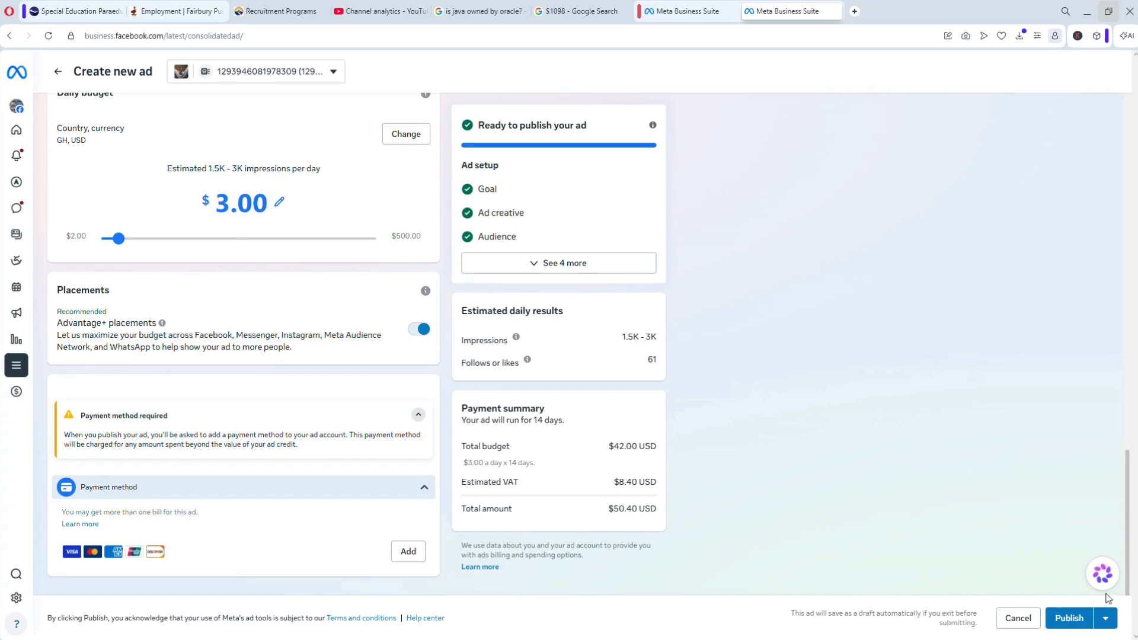
{"action": "left_click", "coordinate": [1106, 618]}
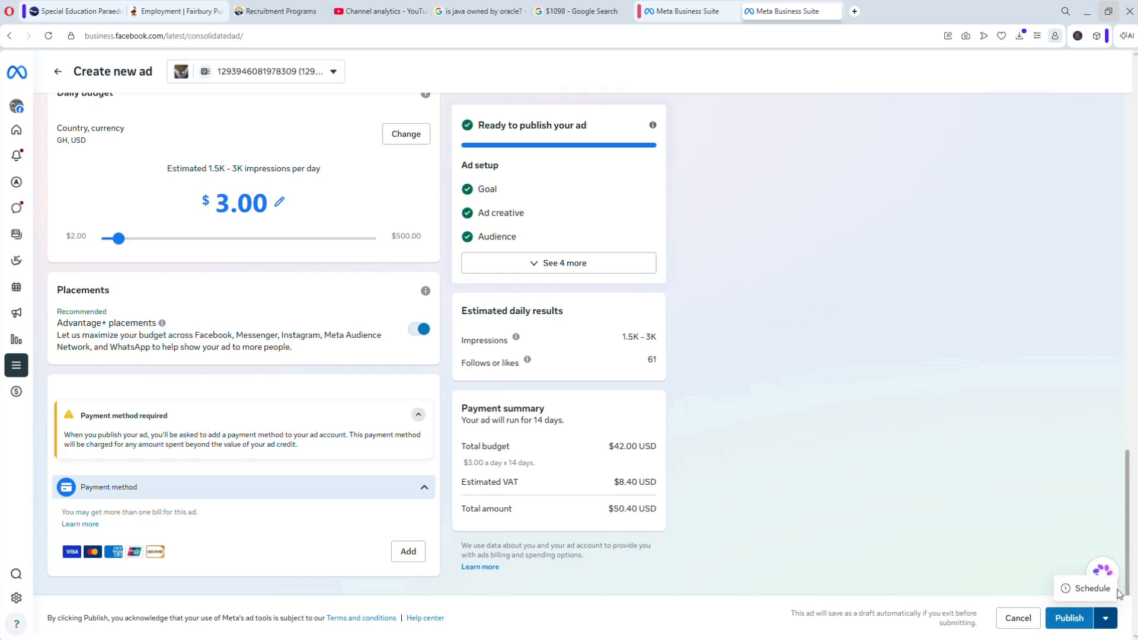
{"action": "left_click", "coordinate": [1090, 589]}
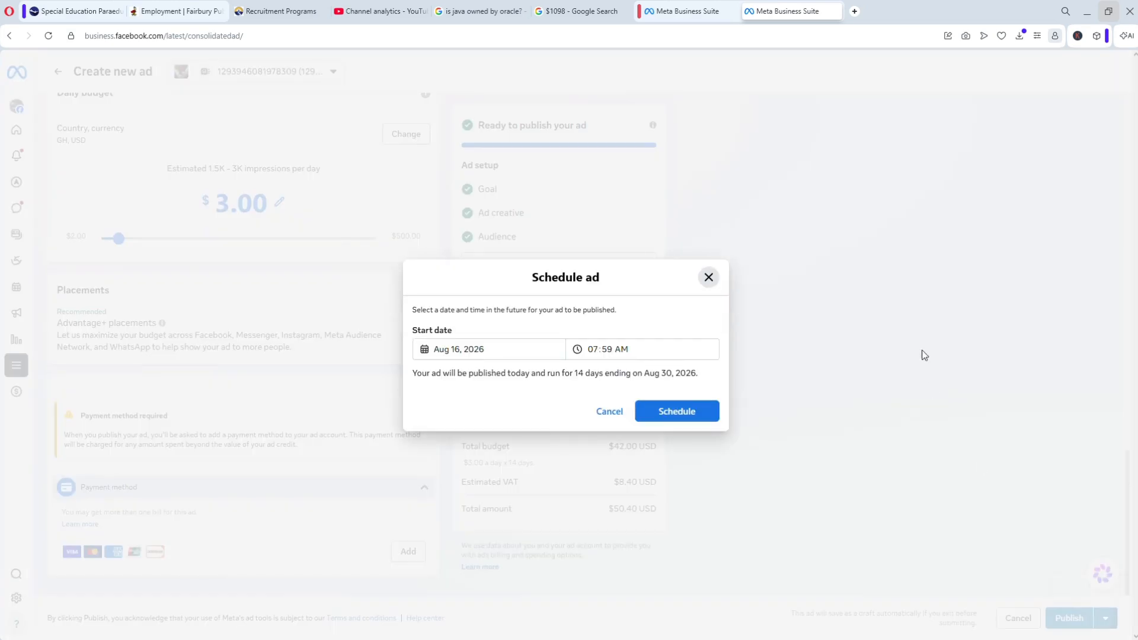
{"action": "left_click", "coordinate": [509, 350]}
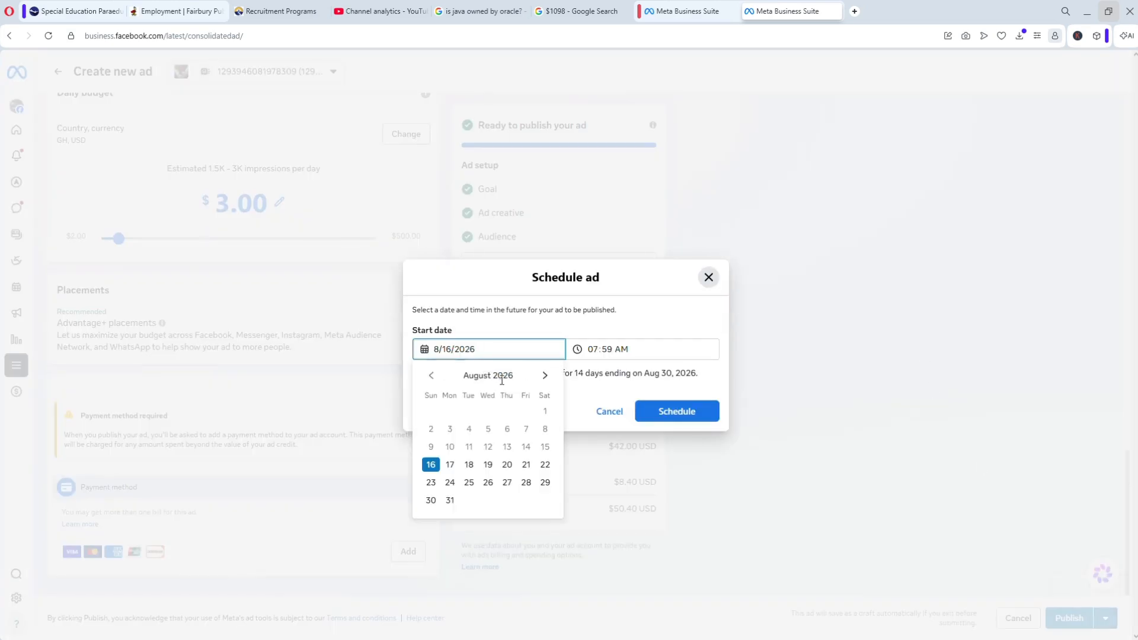
{"action": "left_click", "coordinate": [433, 468]}
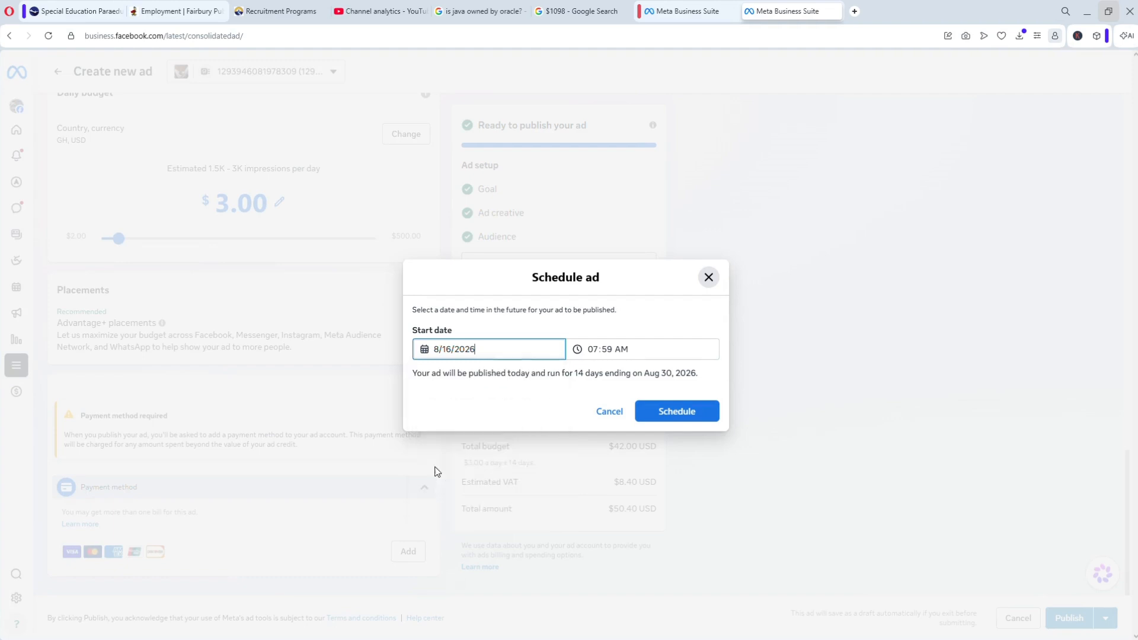
{"action": "left_click", "coordinate": [515, 347]}
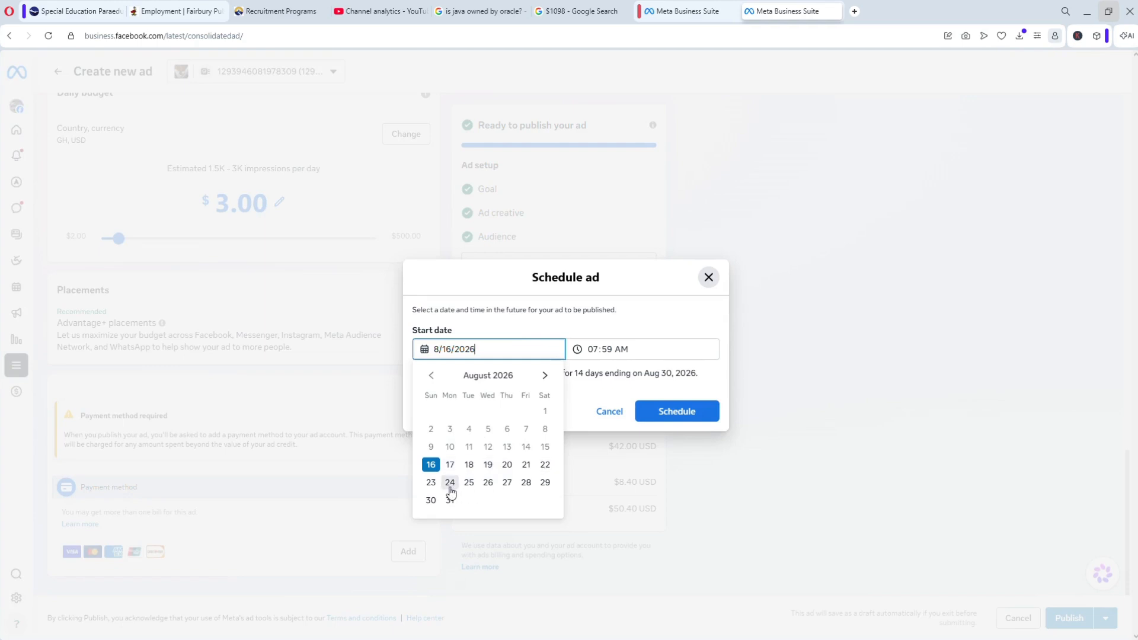
{"action": "left_click", "coordinate": [431, 482]}
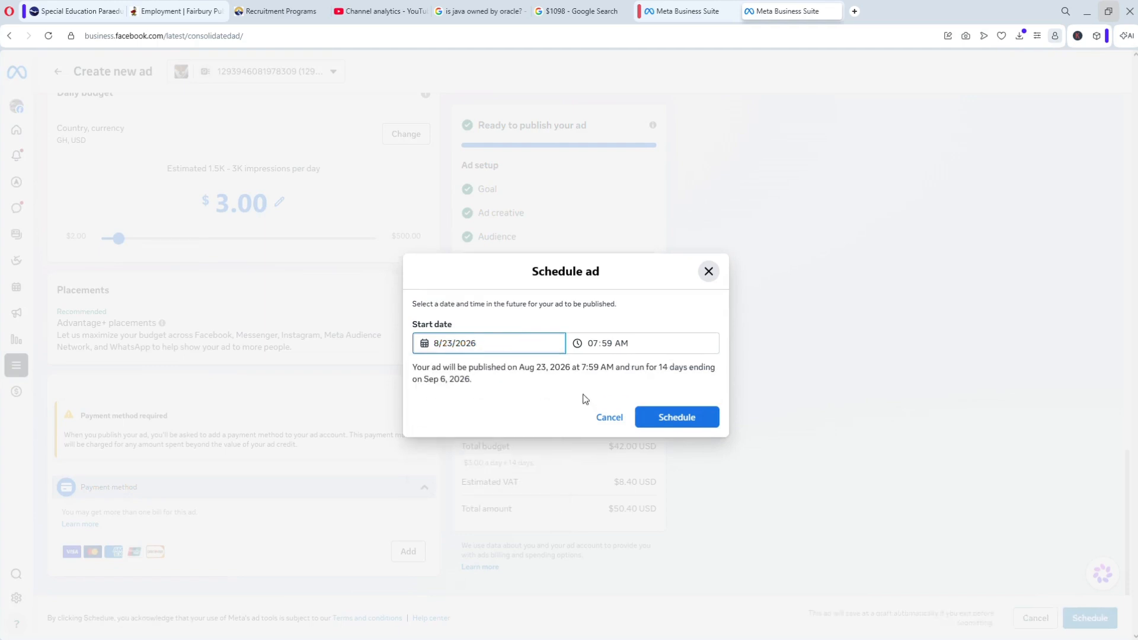
Set the scheduled start time to 12:00 AM and close the scheduling dialog without submitting the ad.
{"action": "left_click", "coordinate": [602, 343]}
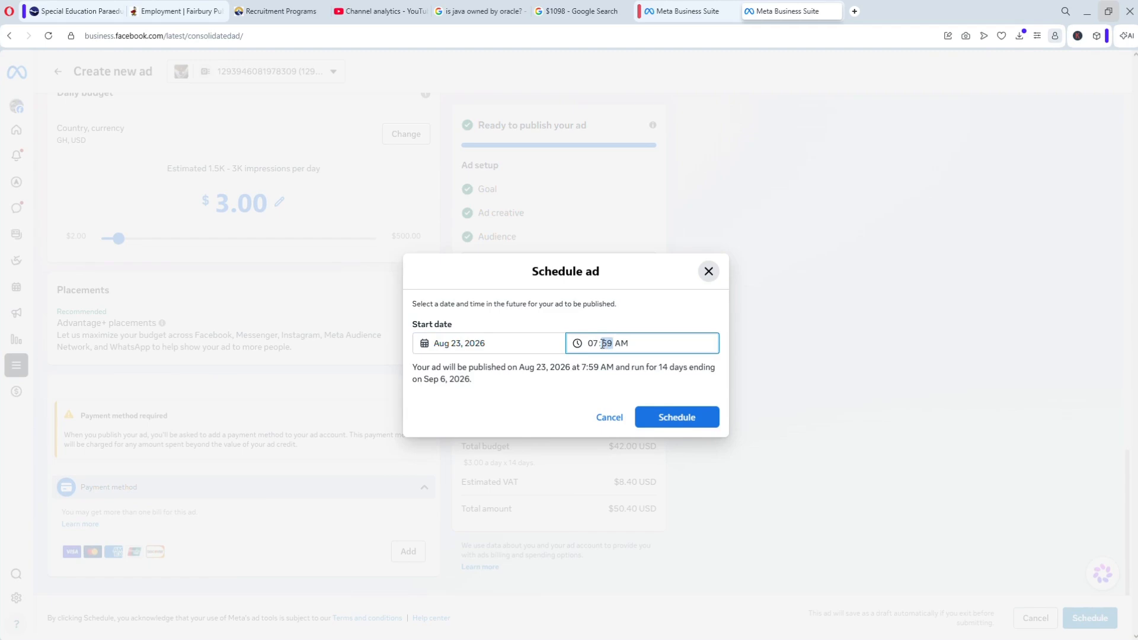
{"action": "left_click", "coordinate": [596, 342]}
{"action": "type", "text": "12"}
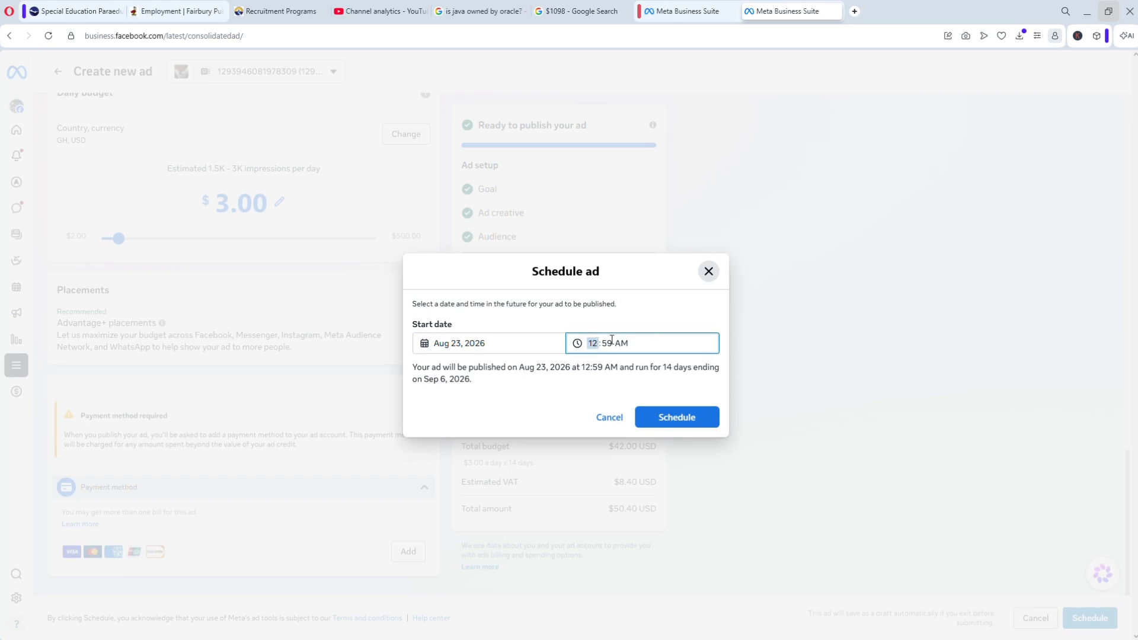
{"action": "left_click", "coordinate": [610, 339]}
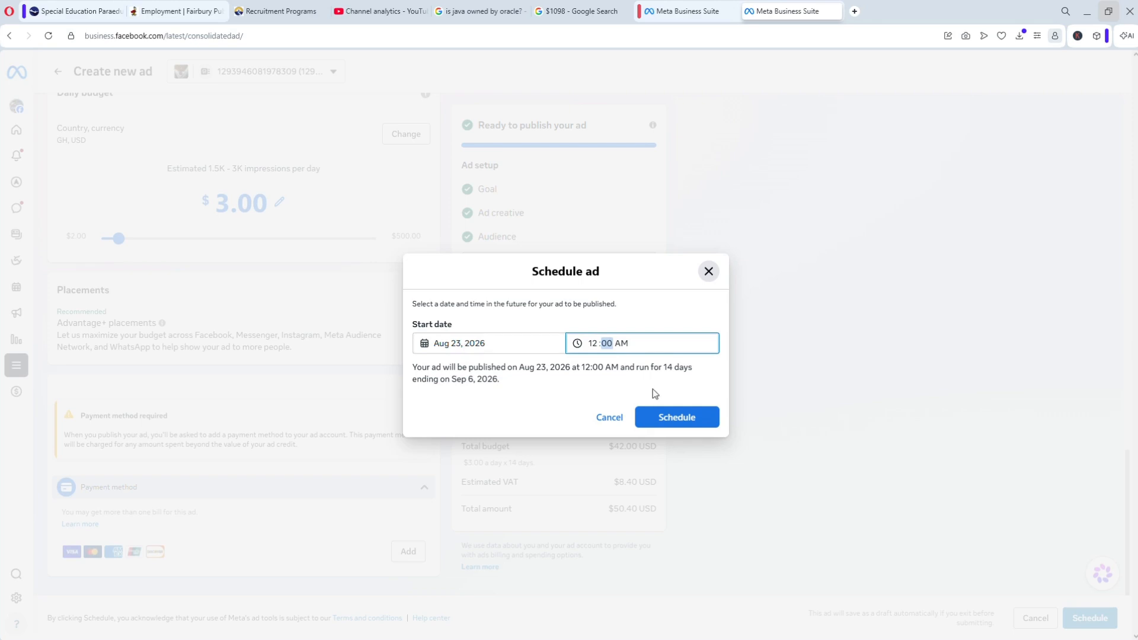
{"action": "left_click", "coordinate": [708, 271]}
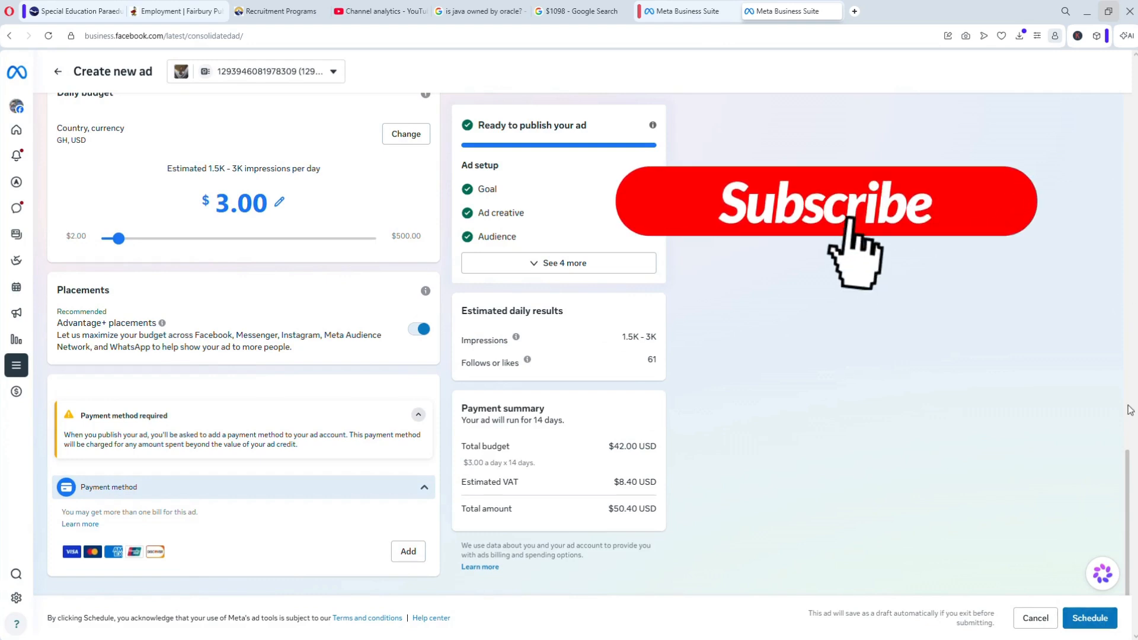
{"action": "left_click_drag", "start_coordinate": [1128, 420], "coordinate": [1129, 274]}
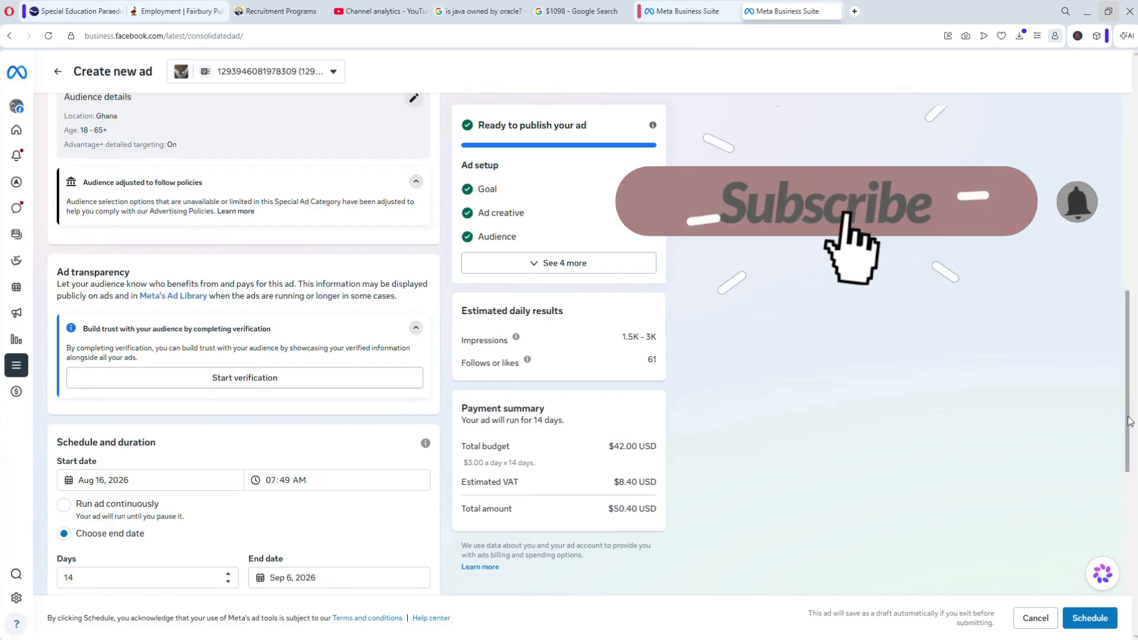
{"action": "left_click", "coordinate": [1127, 275]}
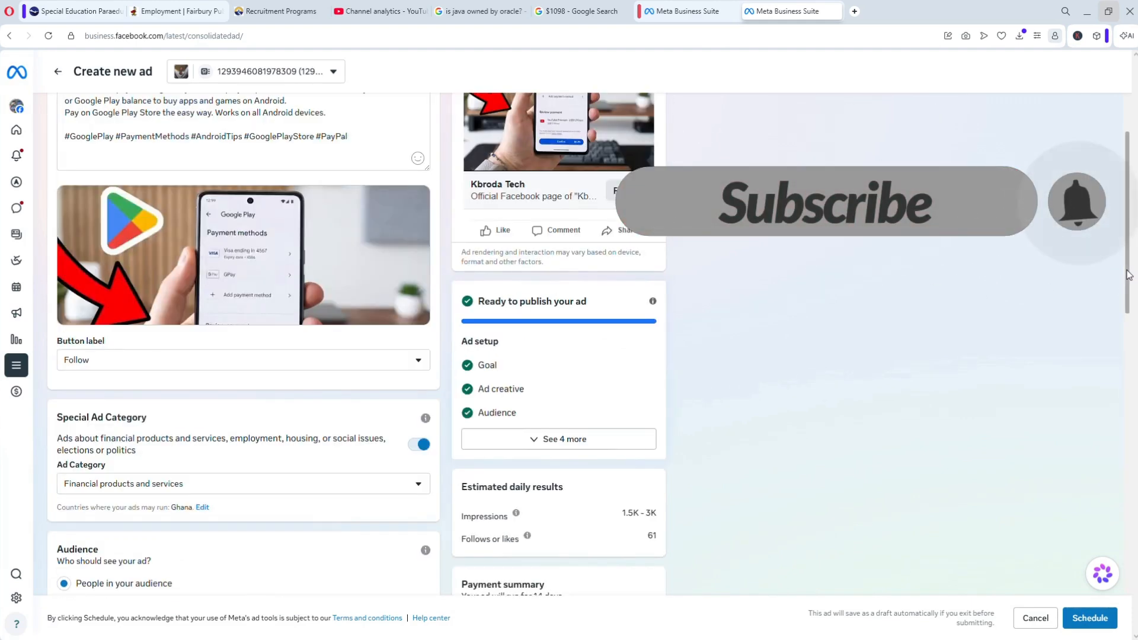
{"action": "left_click", "coordinate": [1126, 126]}
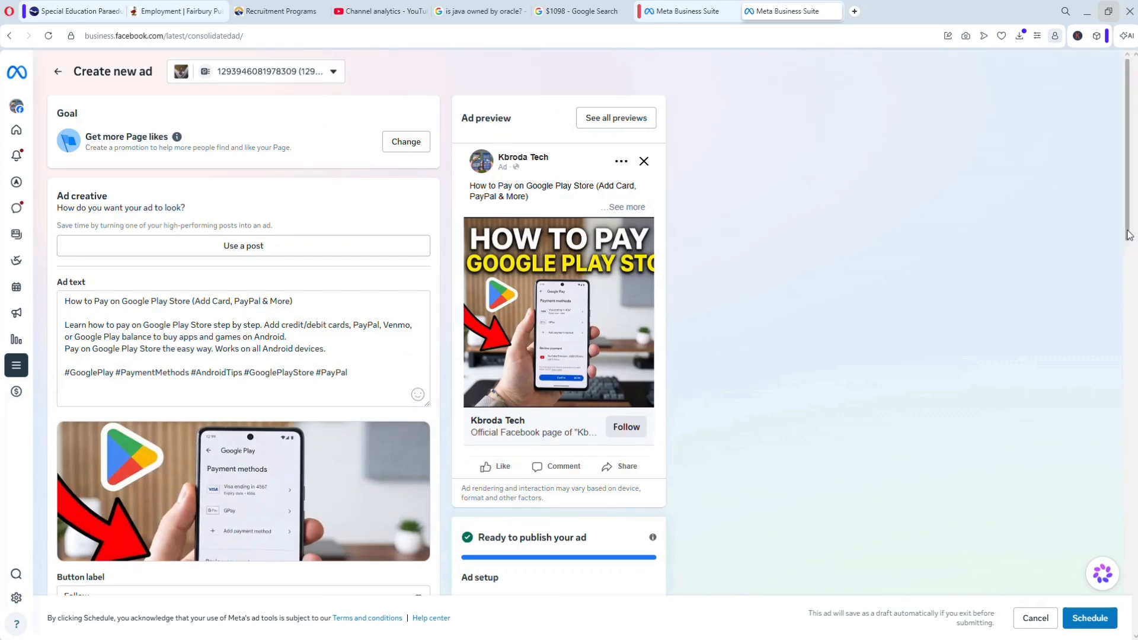
{"action": "left_click_drag", "start_coordinate": [1128, 236], "coordinate": [1130, 335]}
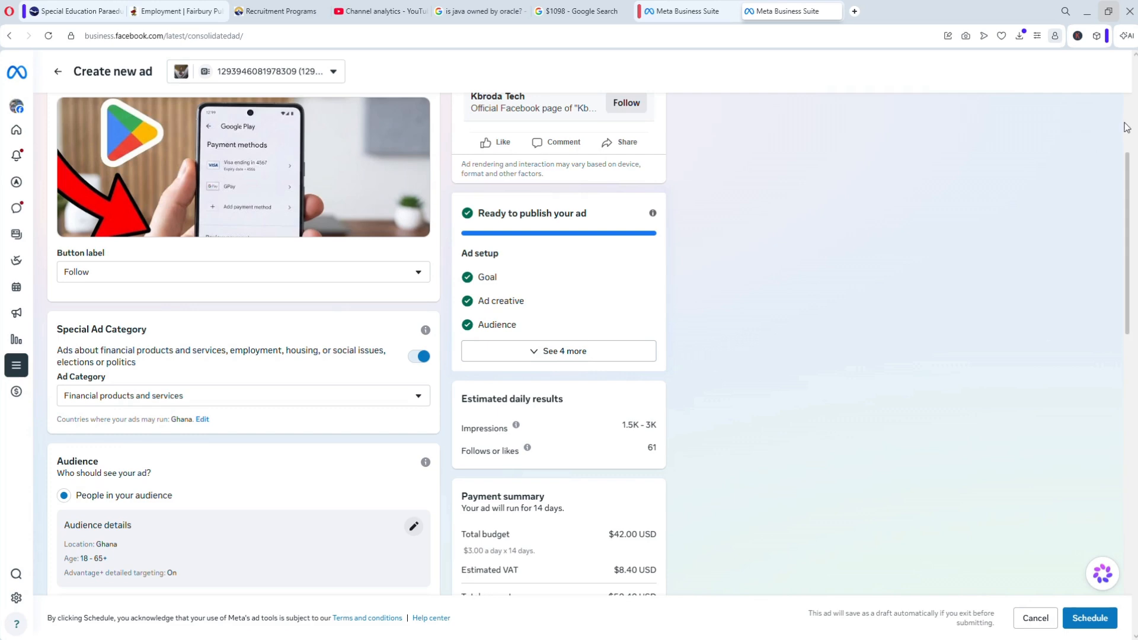
{"action": "scroll", "coordinate": [1126, 124], "scroll_direction": "up", "scroll_amount": 5}
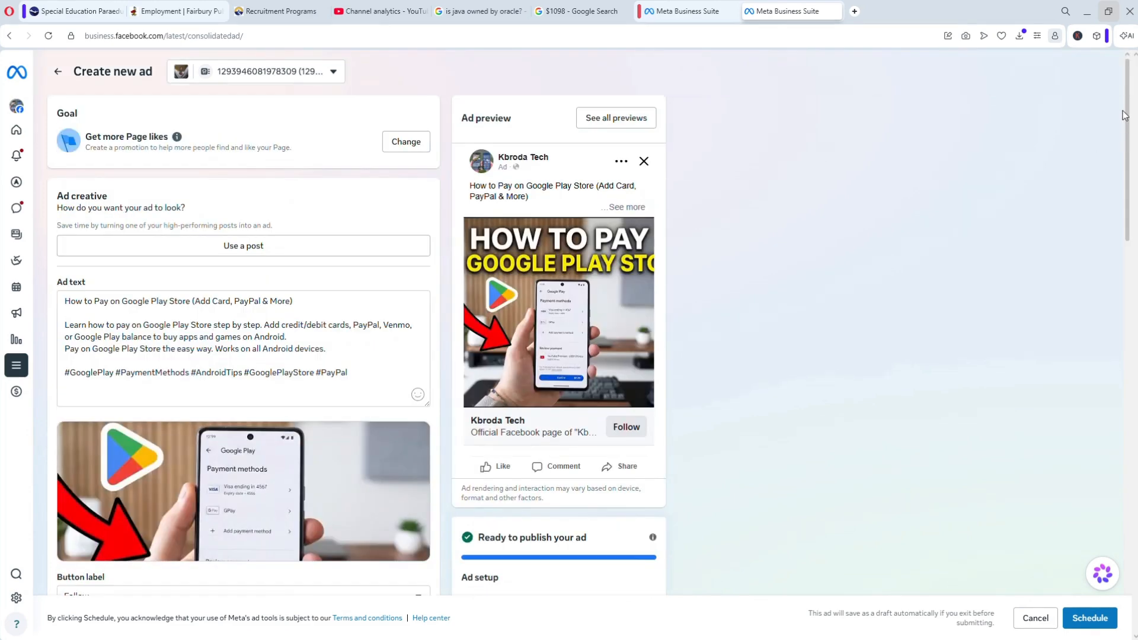